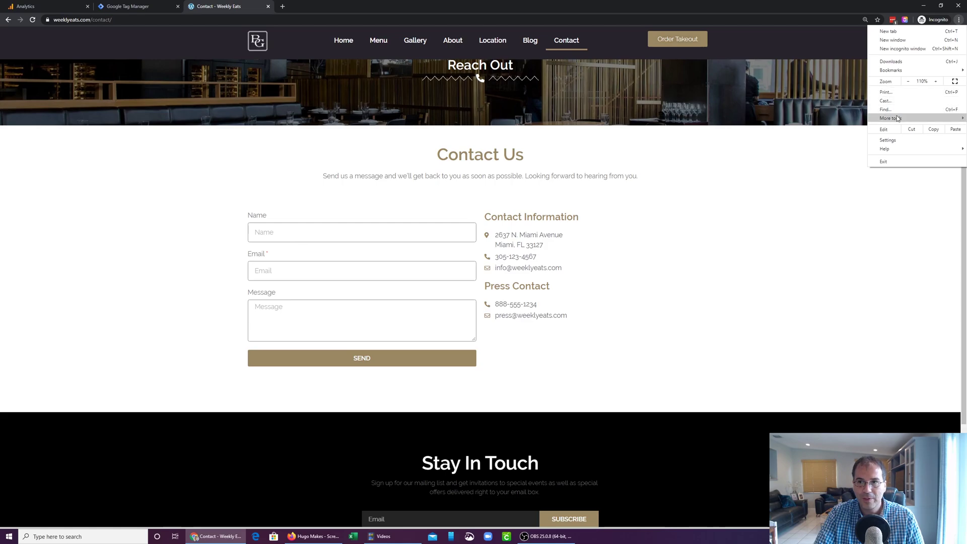
Step: Open the browser's developer tools on the Weekly Eats Contact page and reload the page in tag preview mode
click(805, 174)
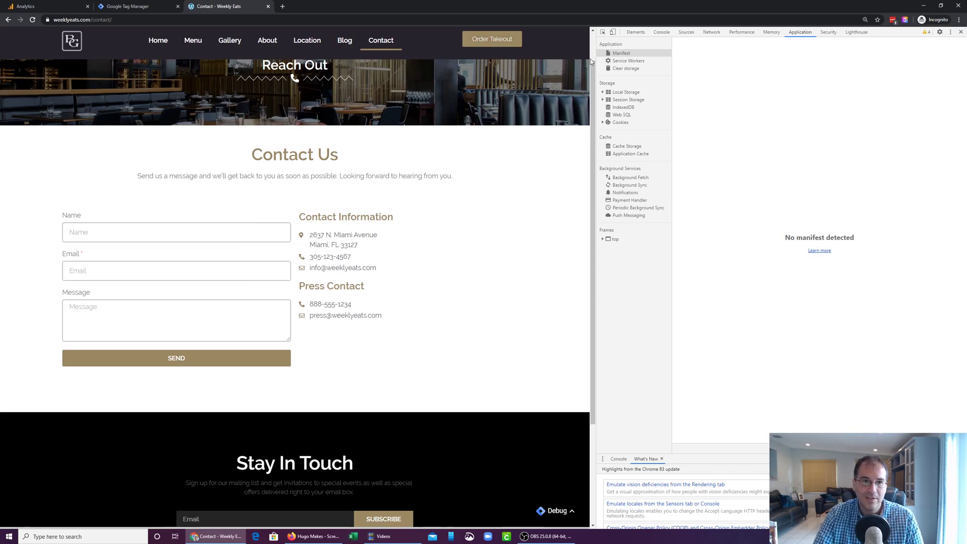
click(111, 8)
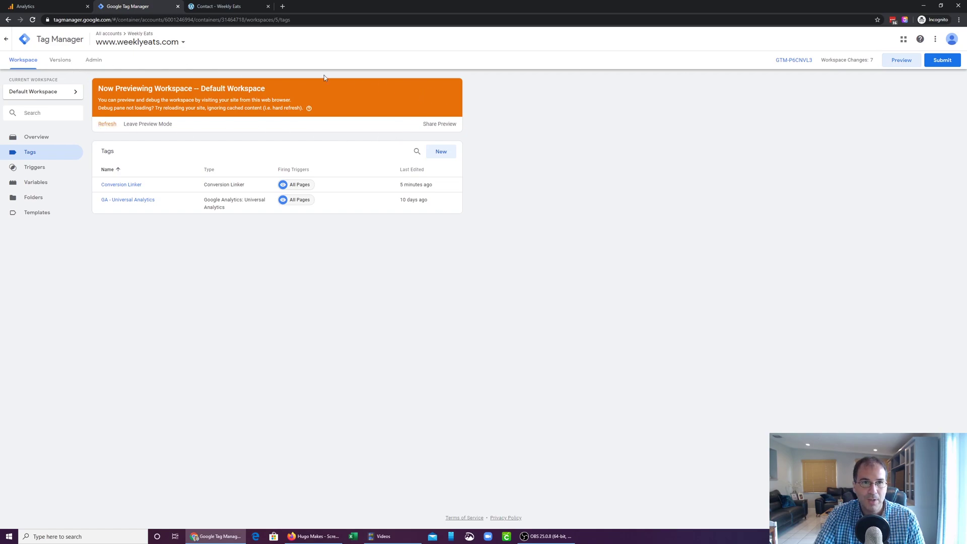
click(199, 7)
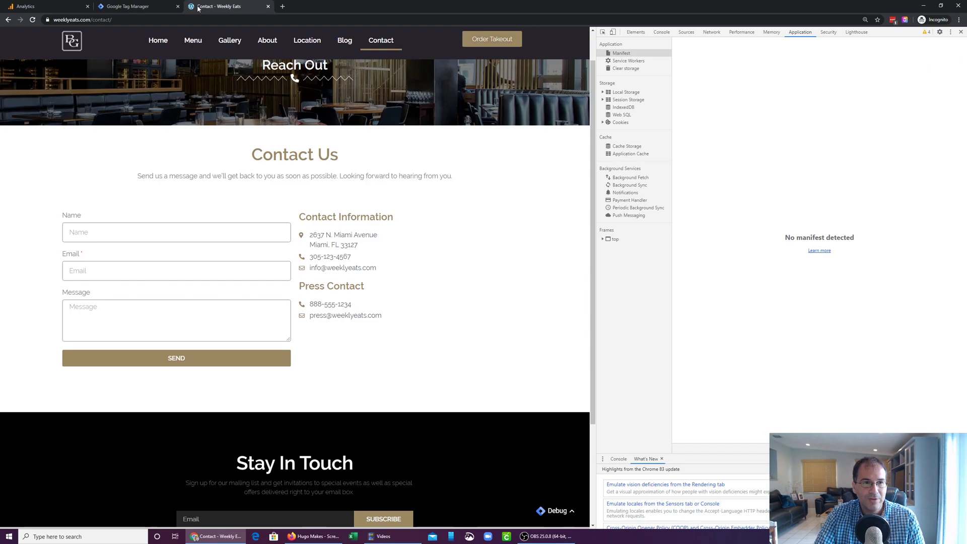
click(33, 20)
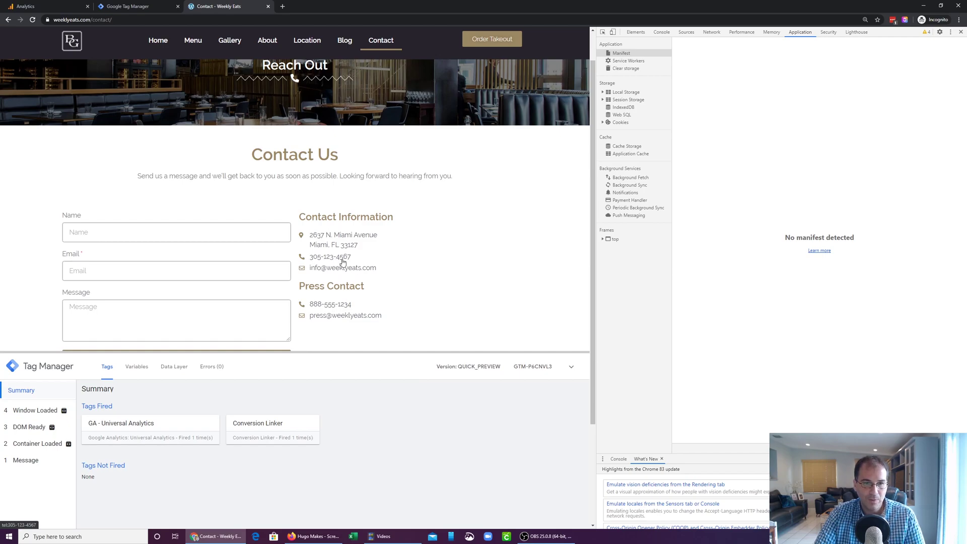
Step: In Tag Manager, check that all Clicks variables are enabled in the built-in variables configuration, comparing against the Contact page's phone link
click(155, 6)
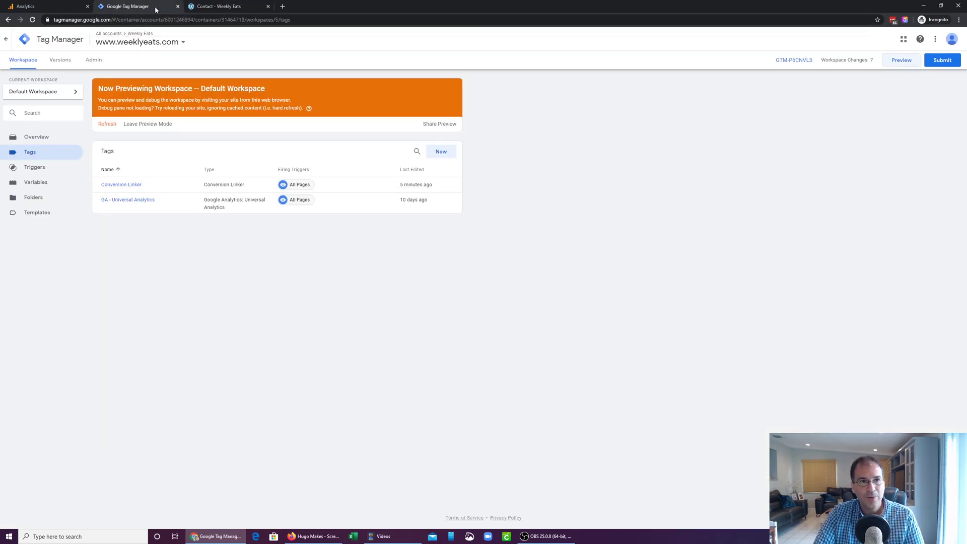
click(44, 185)
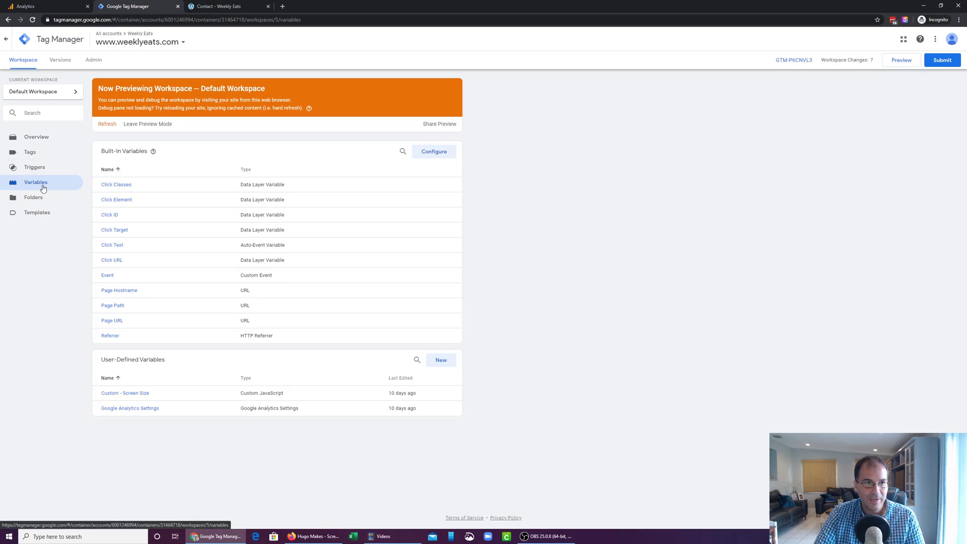
click(429, 151)
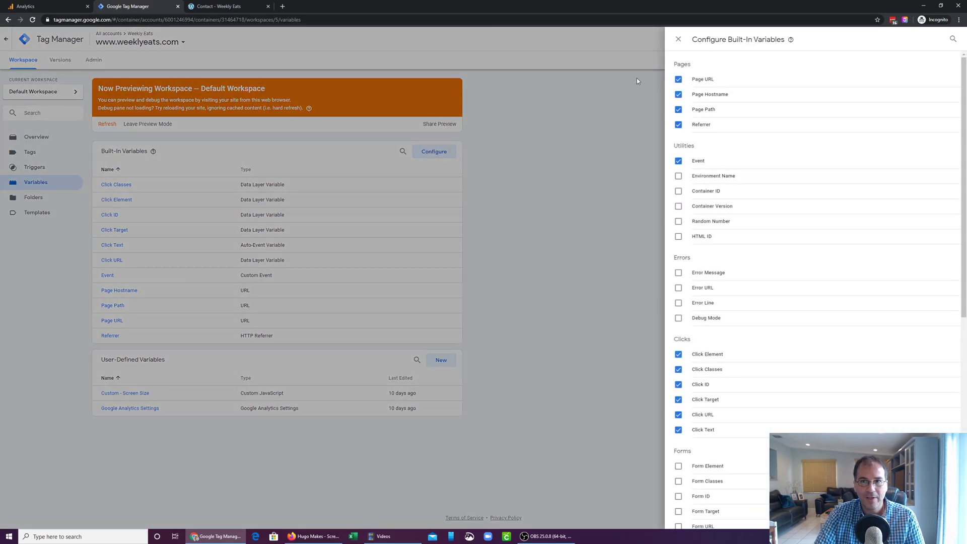
scroll(692, 248, down, 4)
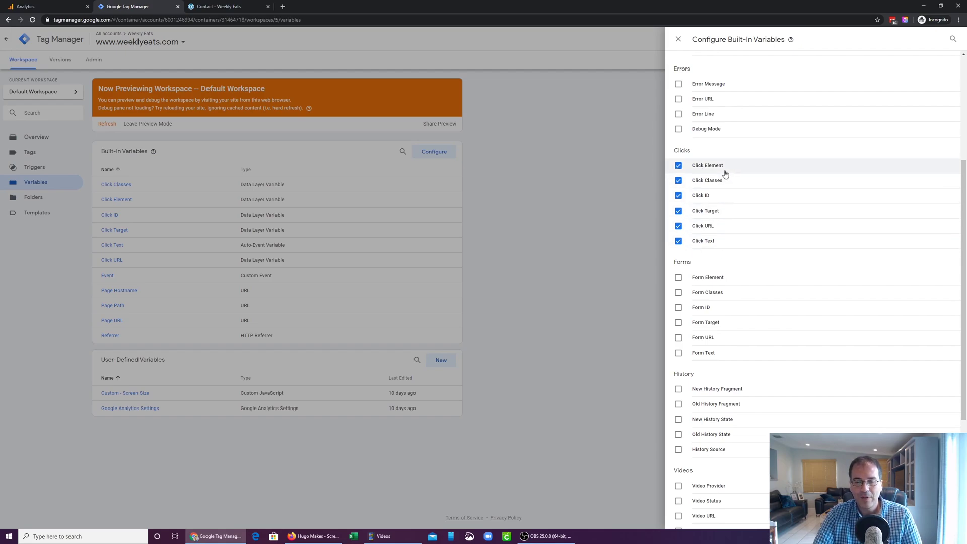
click(678, 166)
click(678, 165)
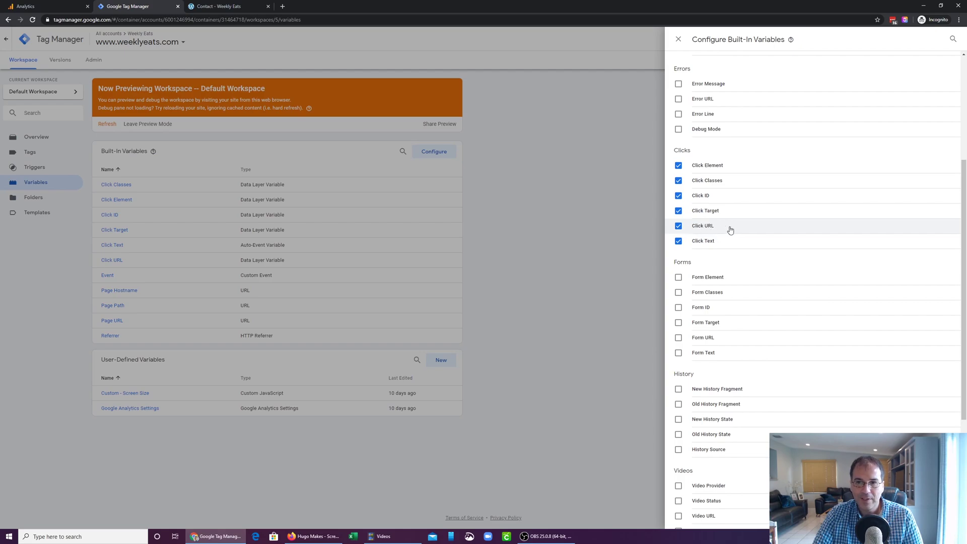
click(222, 7)
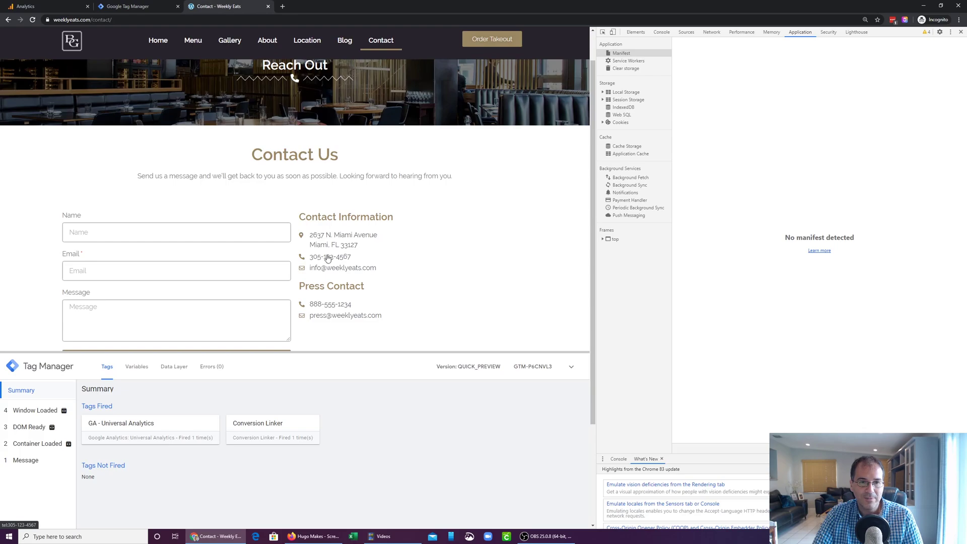
click(145, 6)
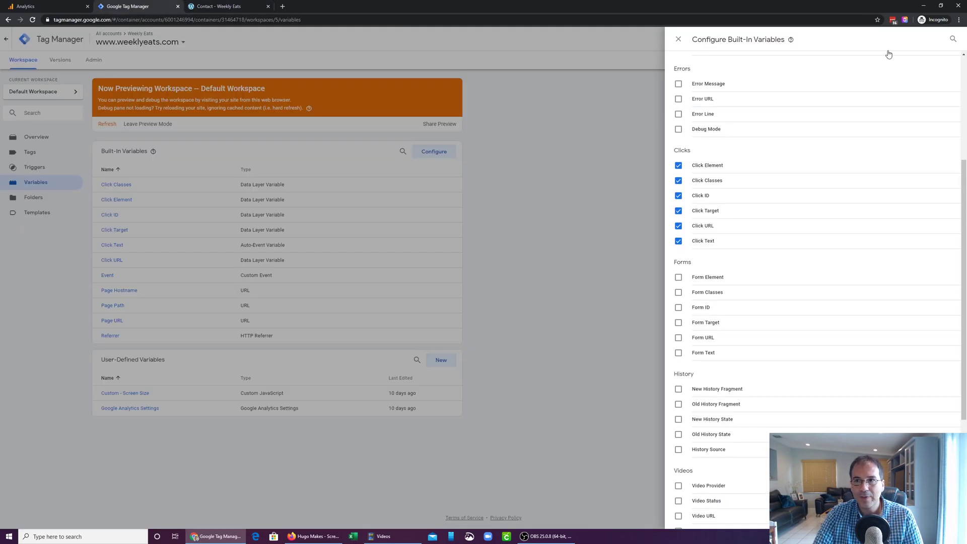
click(679, 38)
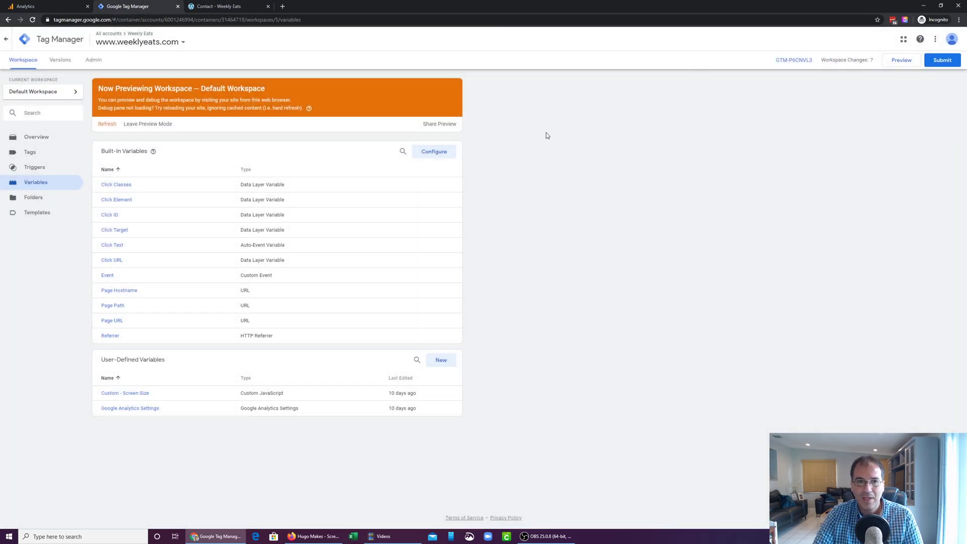
Step: Create a new tag named "GA - Clicks - Phone Number (General)"
click(46, 156)
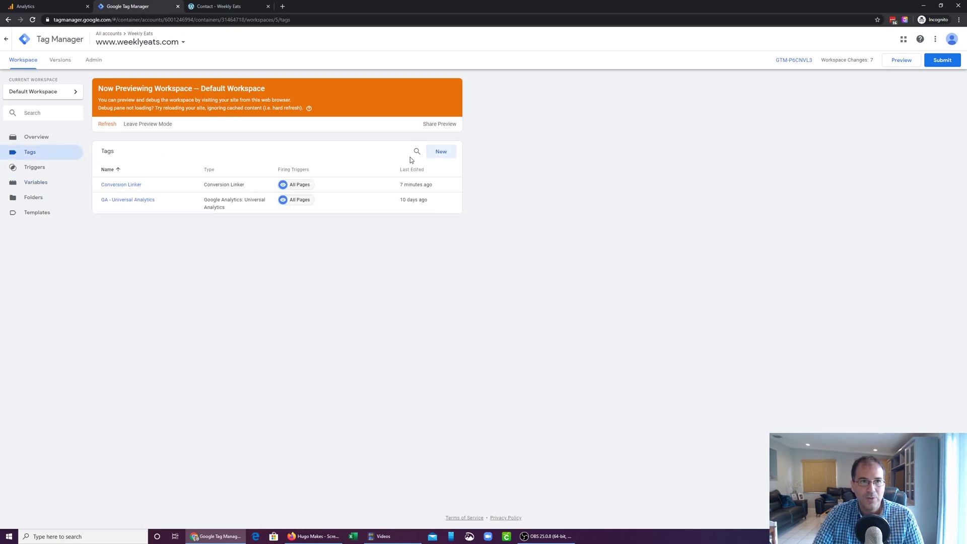
click(440, 155)
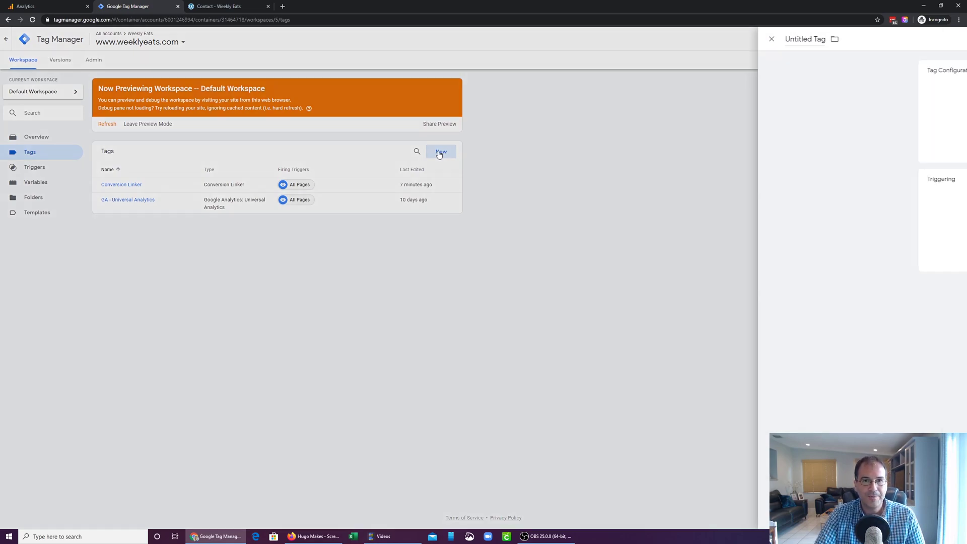
click(315, 39)
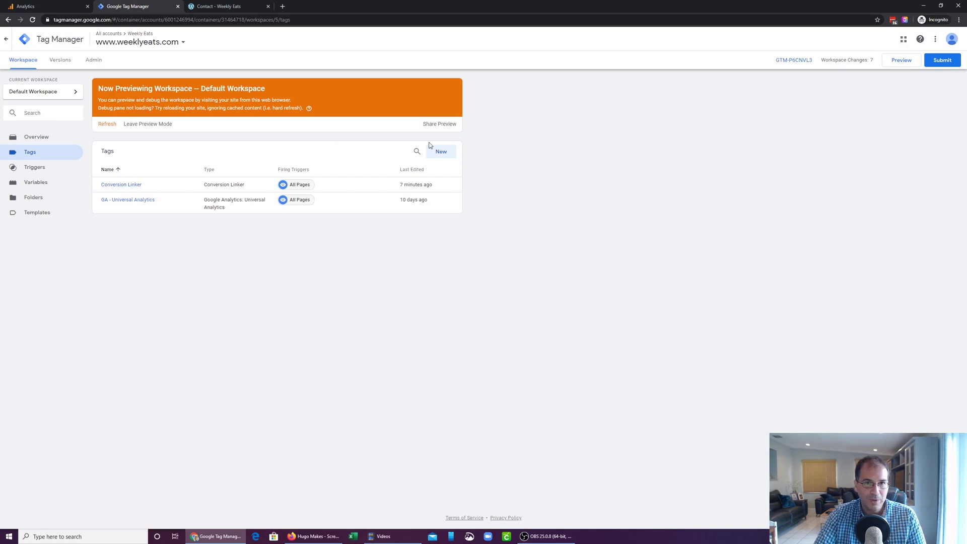
click(436, 157)
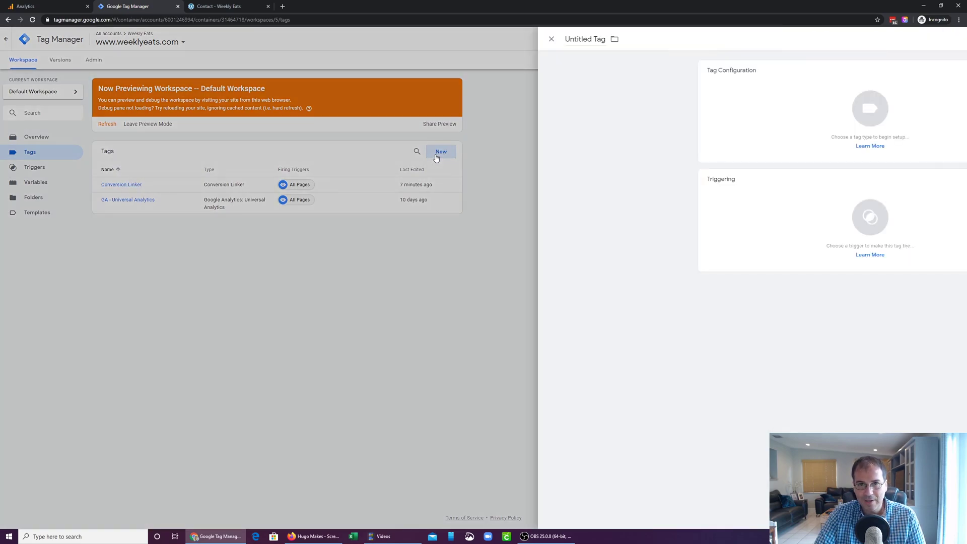
click(332, 39)
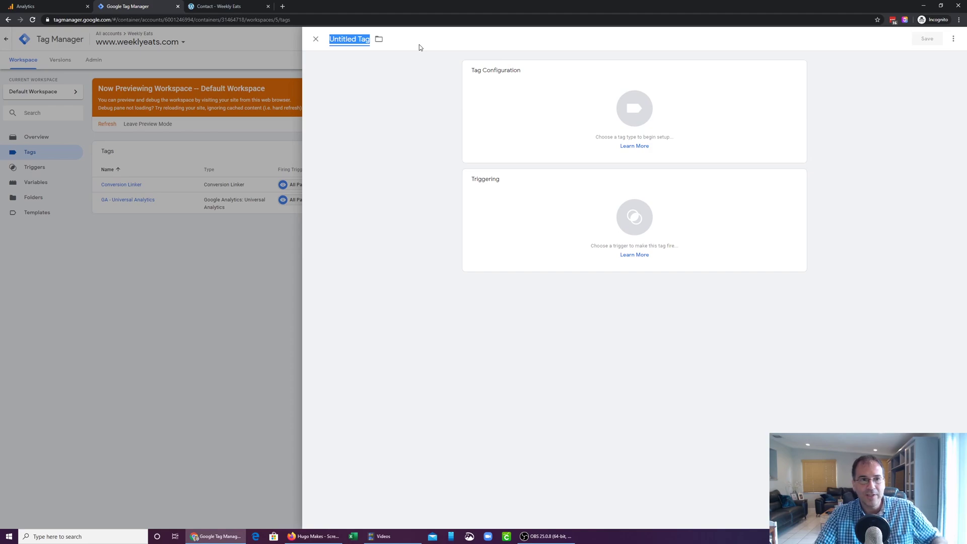
text(GA - Link C)
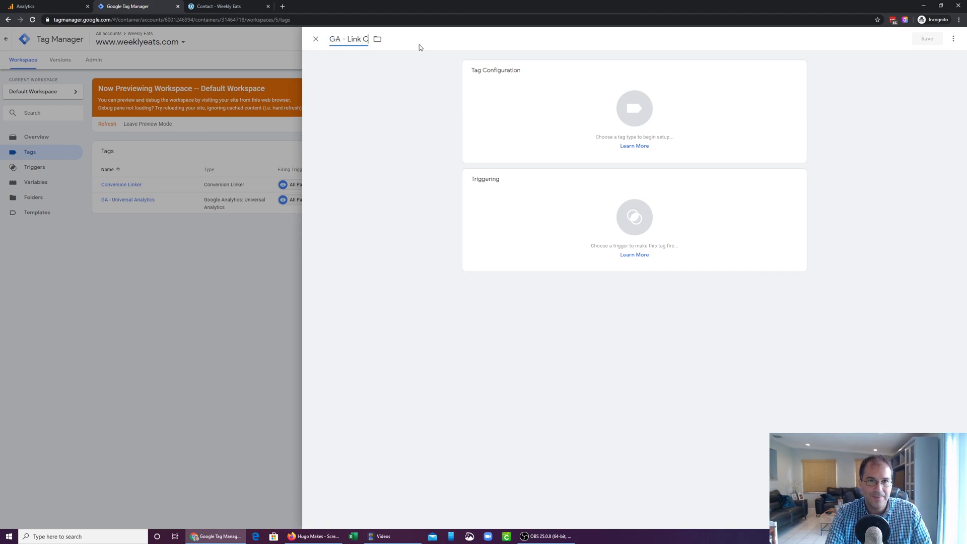
key(BackSpace)
key(BackSpace)
key(BackSpace)
key(BackSpace)
key(BackSpace)
key(BackSpace)
text(Clicks)
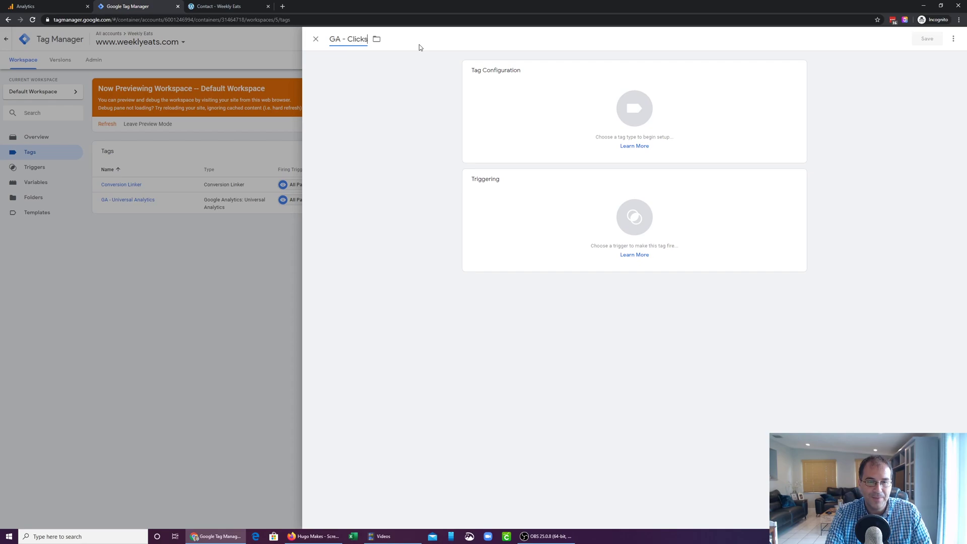
text( - PHoh)
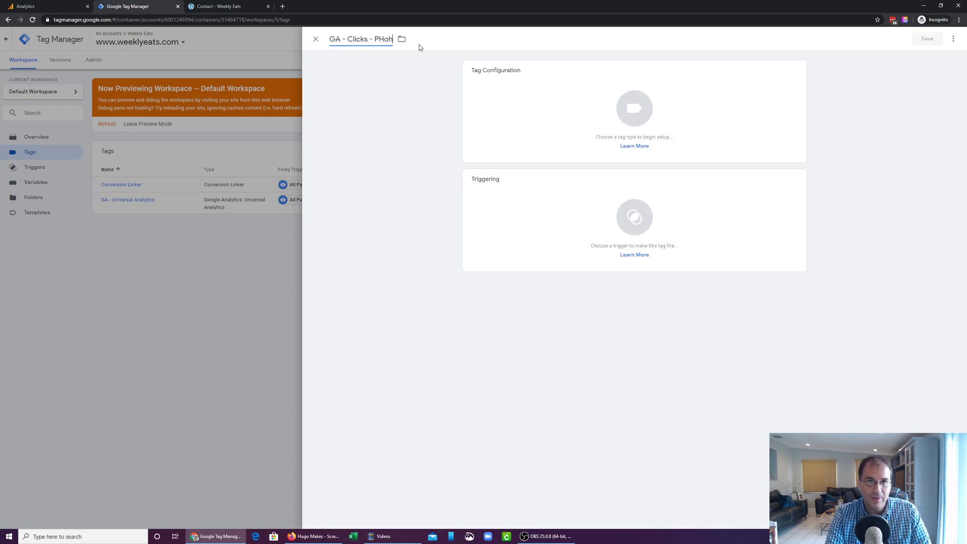
key(BackSpace)
key(BackSpace)
key(BackSpace)
key(BackSpace)
text(PHone)
key(BackSpace)
key(BackSpace)
key(BackSpace)
text(Genera)
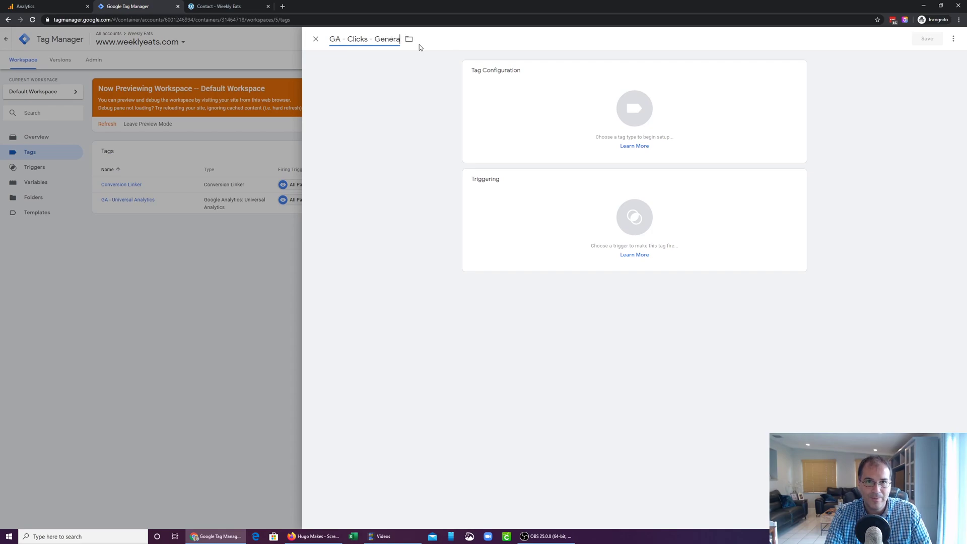
key(BackSpace)
key(BackSpace)
key(BackSpace)
key(BackSpace)
key(BackSpace)
key(BackSpace)
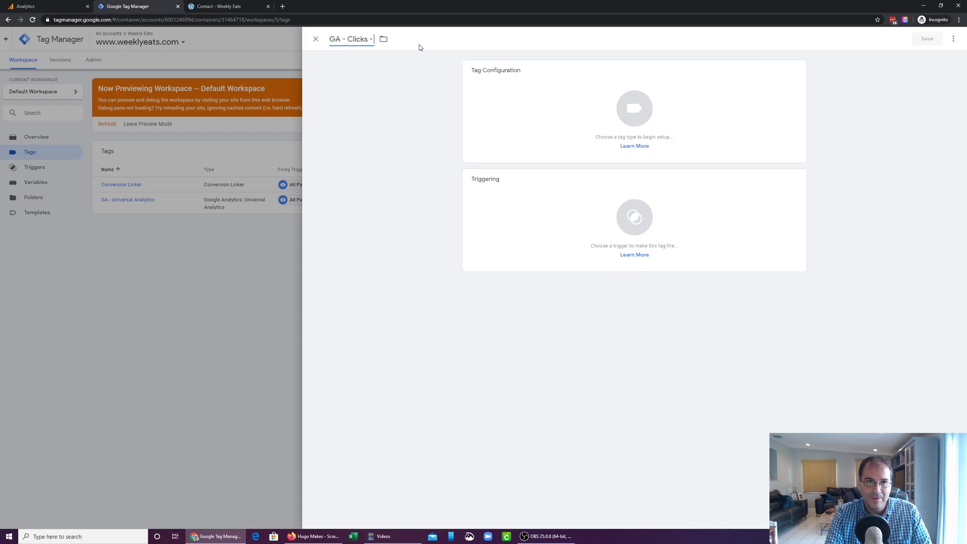
text(Phone Nu)
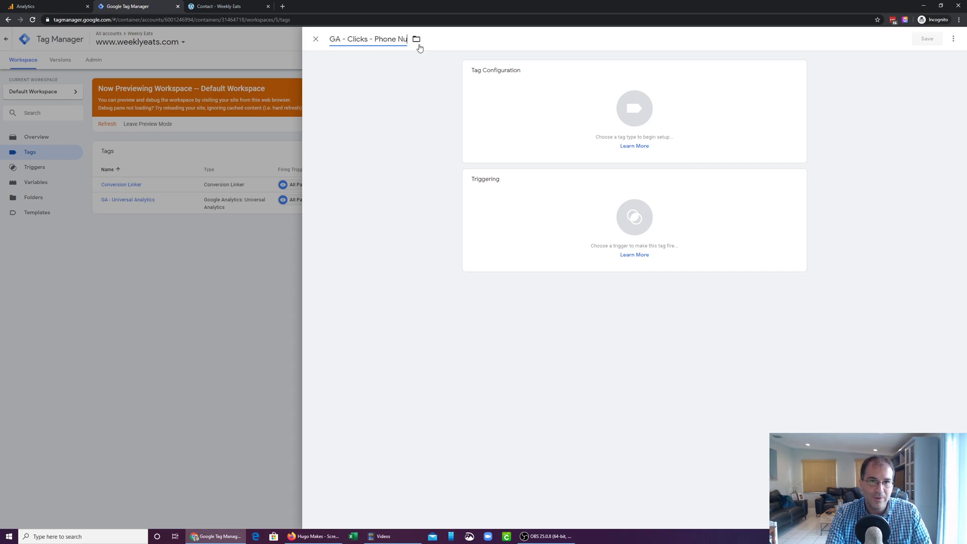
text(mber (General))
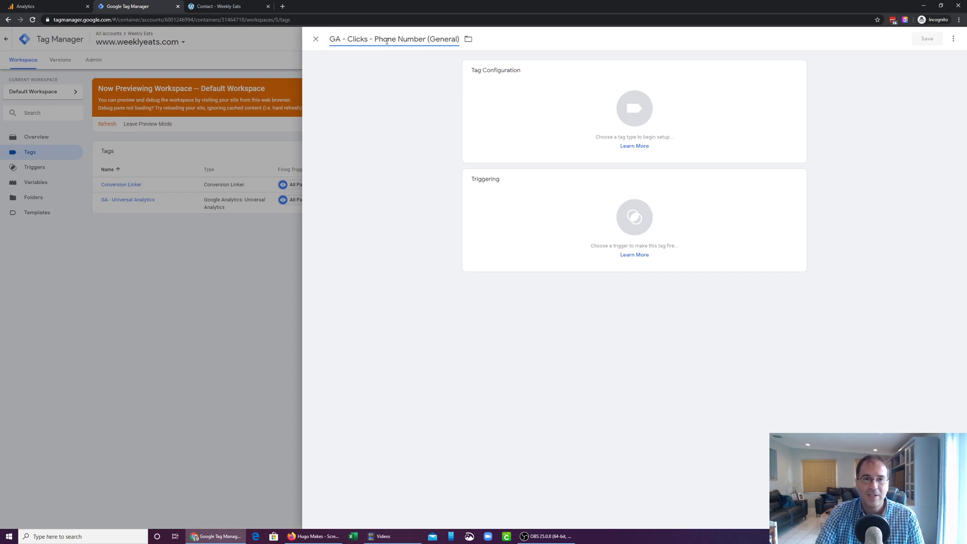
drag(392, 39, 456, 39)
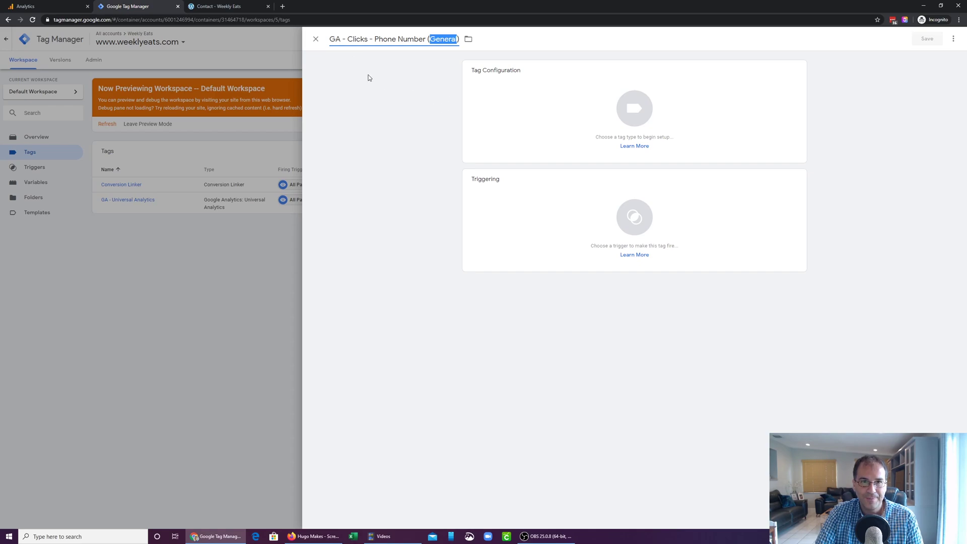
Step: Configure the tag as Google Analytics: Universal Analytics with the track type Event
click(634, 106)
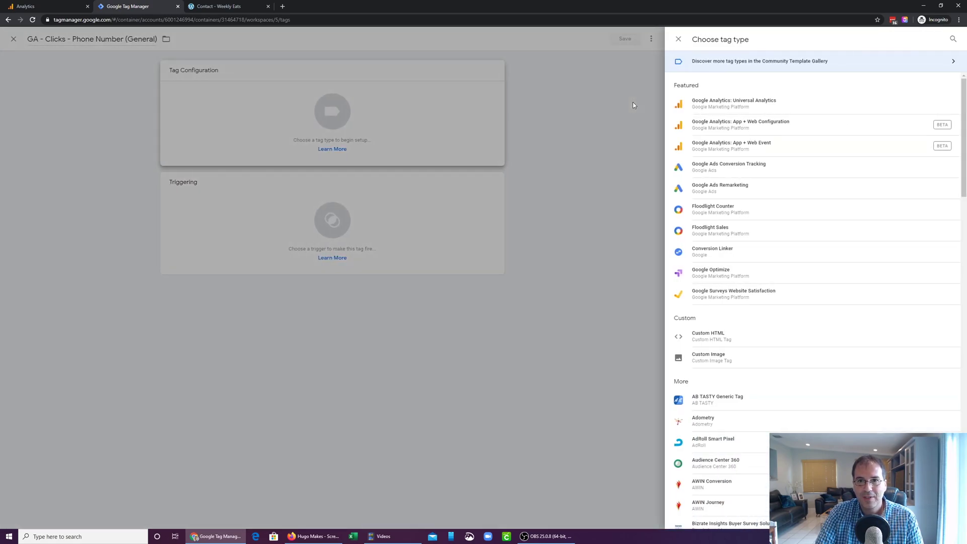
click(745, 104)
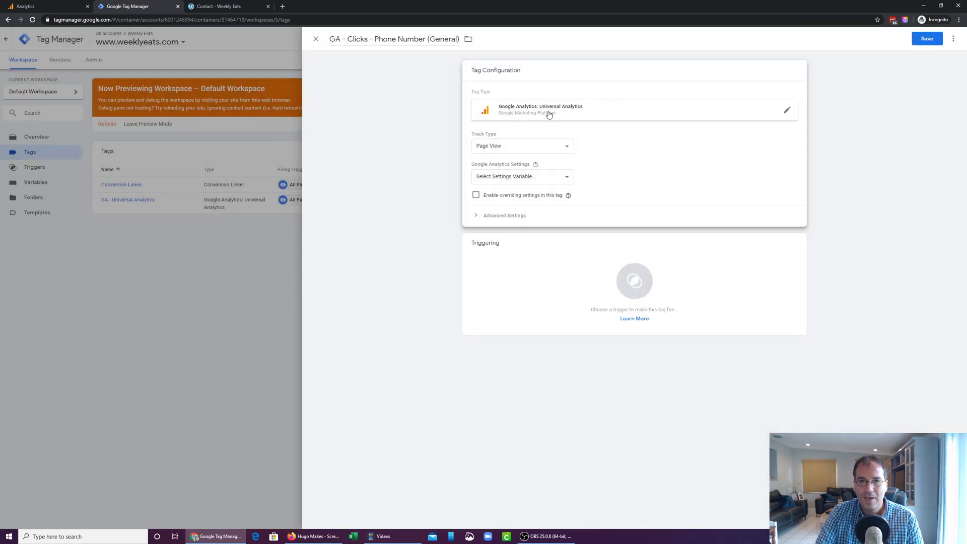
click(489, 146)
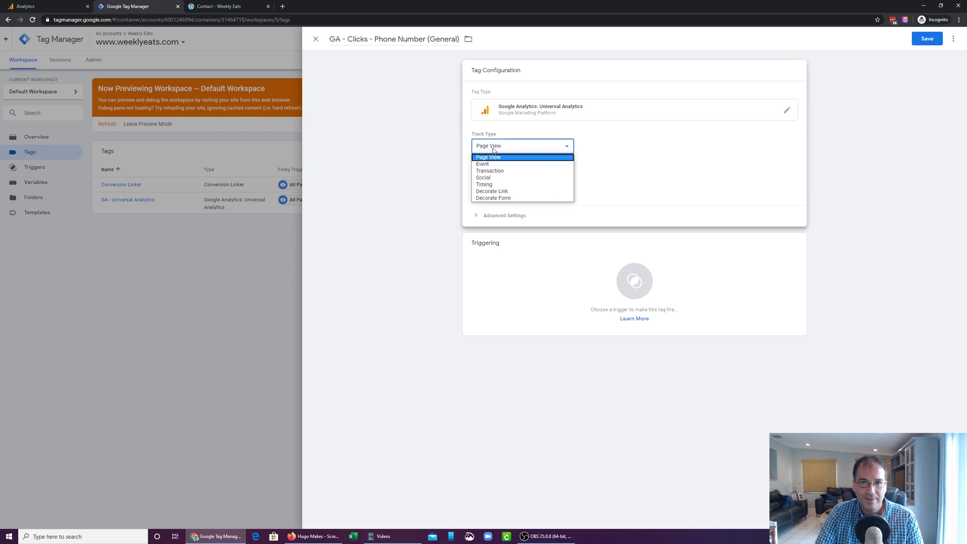
click(491, 164)
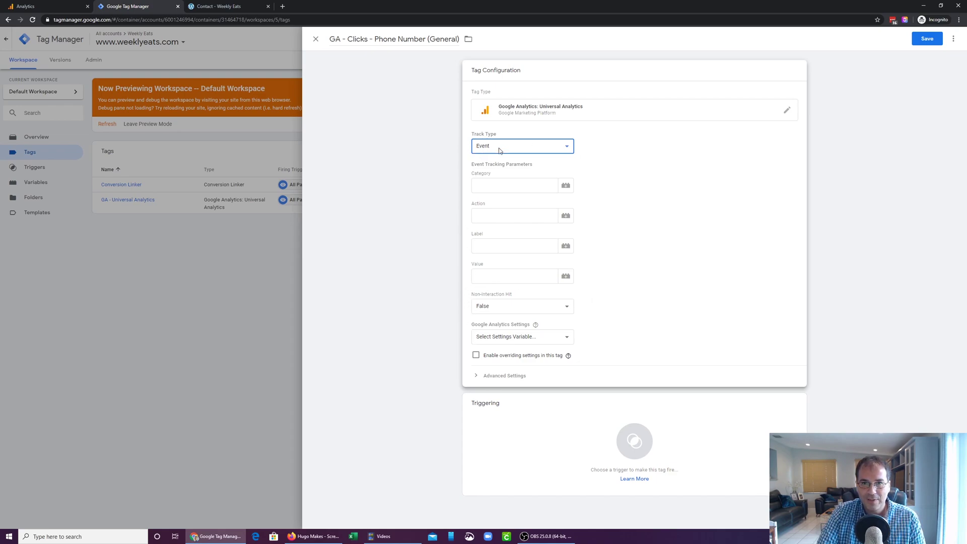
Step: Set the event's category to "Contact", action to "Link Click" and label to "Phone Number (General)"
click(484, 184)
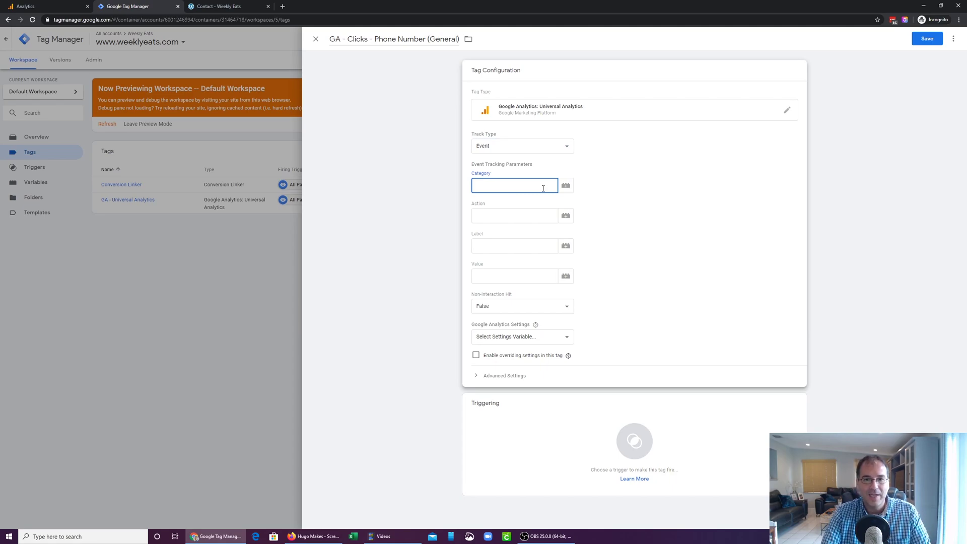
text(Contact)
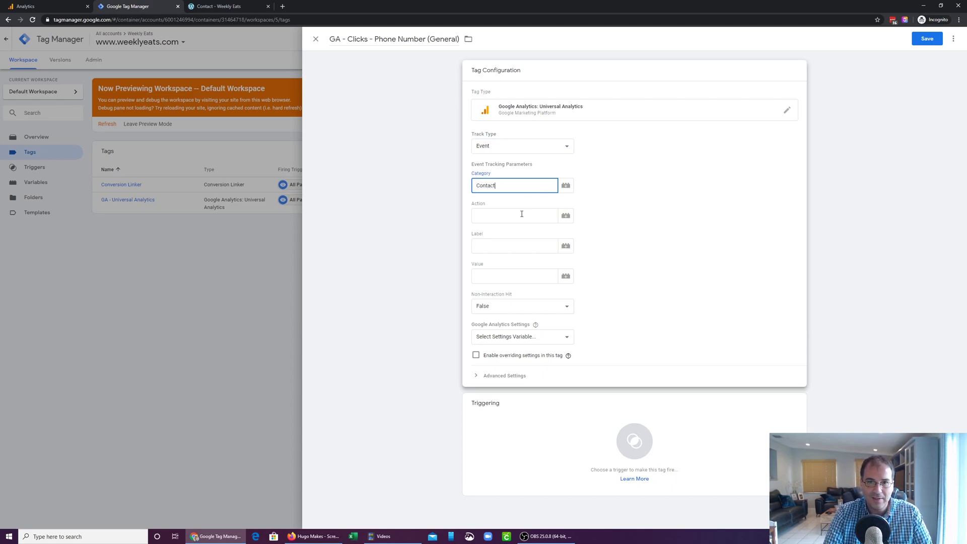
click(522, 214)
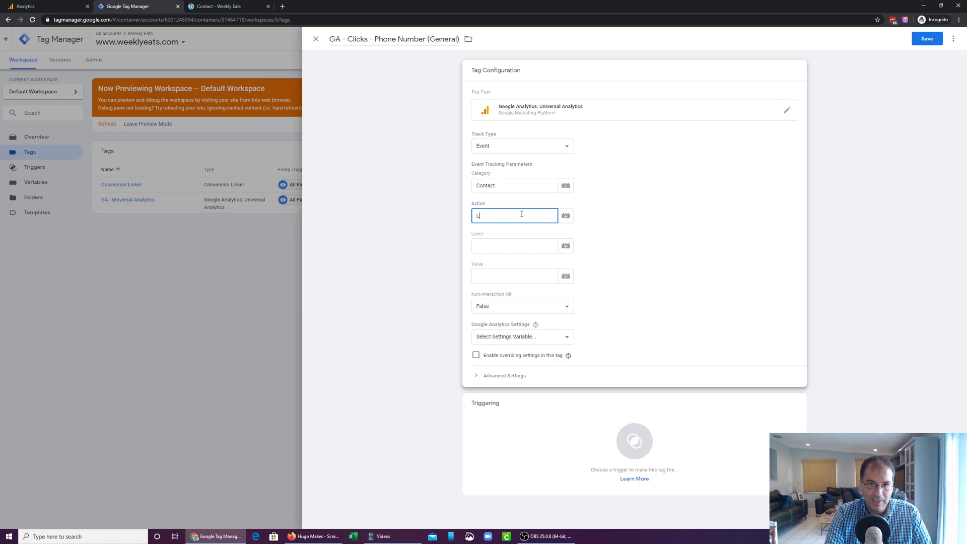
text(Link Click)
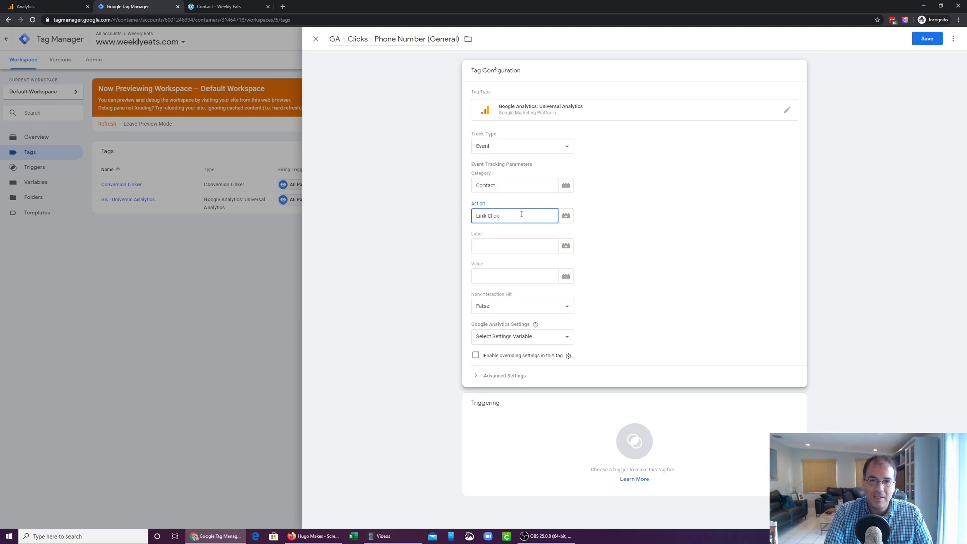
click(513, 247)
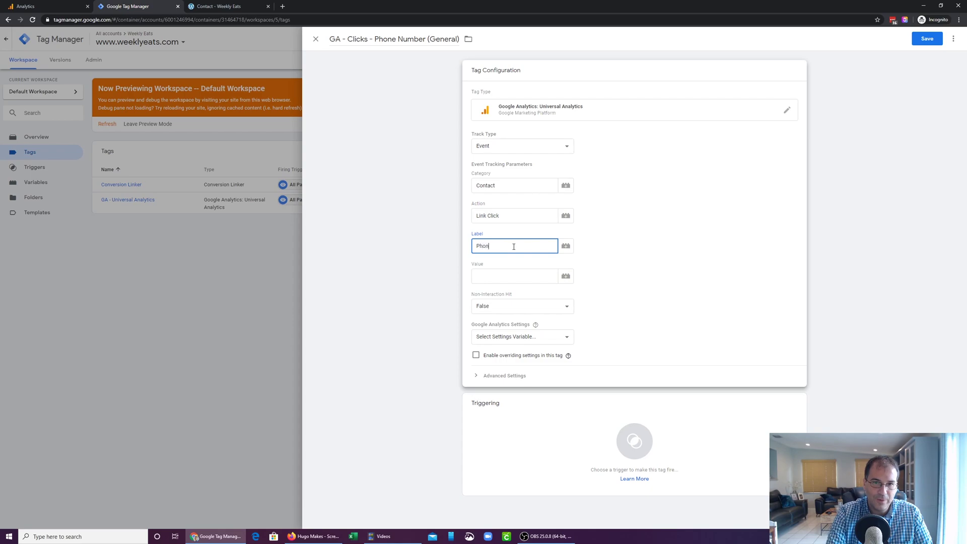
text(Phone Number (General)
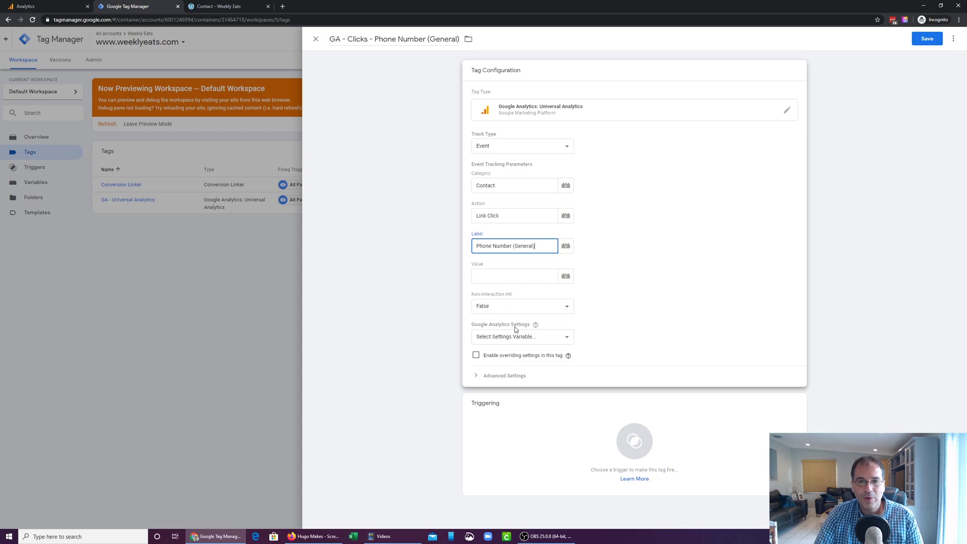
Step: Start a new Google Analytics Settings variable for the event tag
click(535, 327)
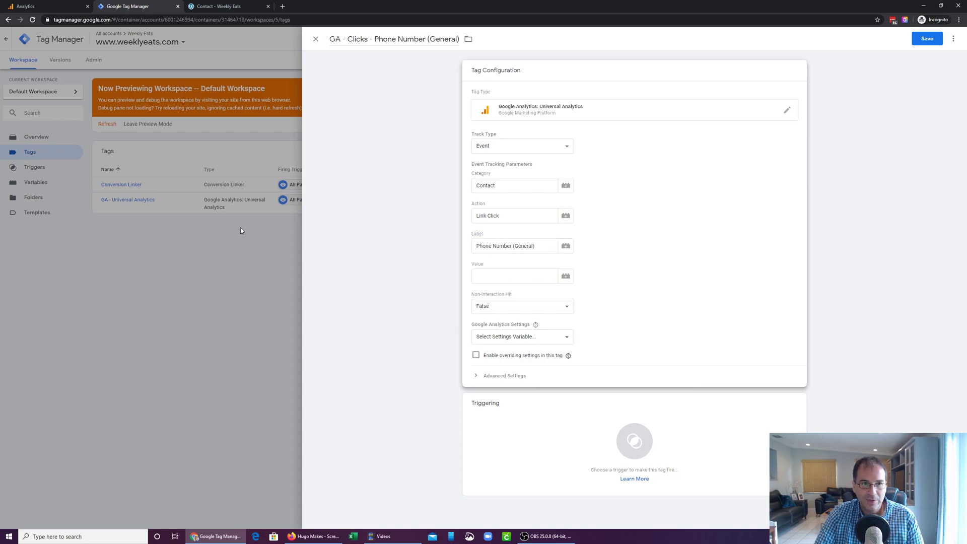
click(493, 339)
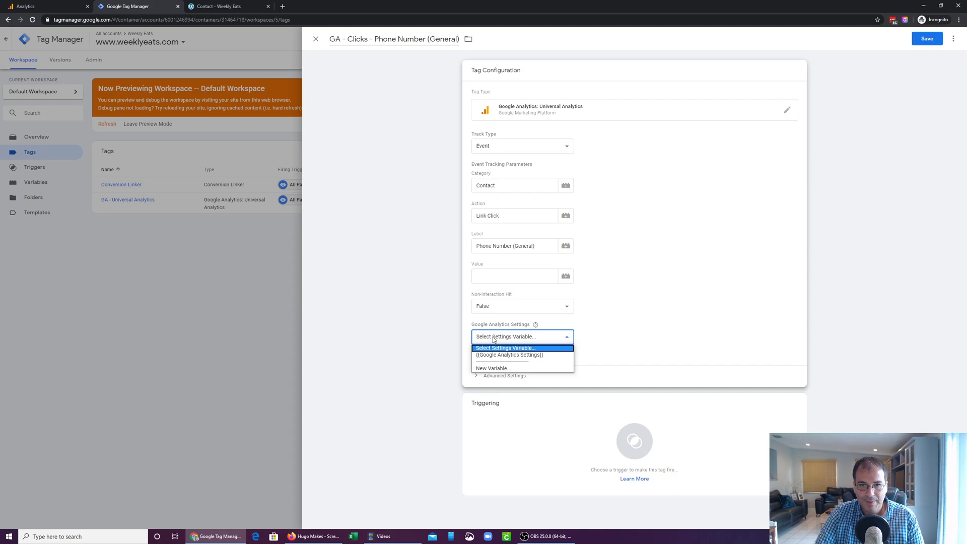
click(502, 369)
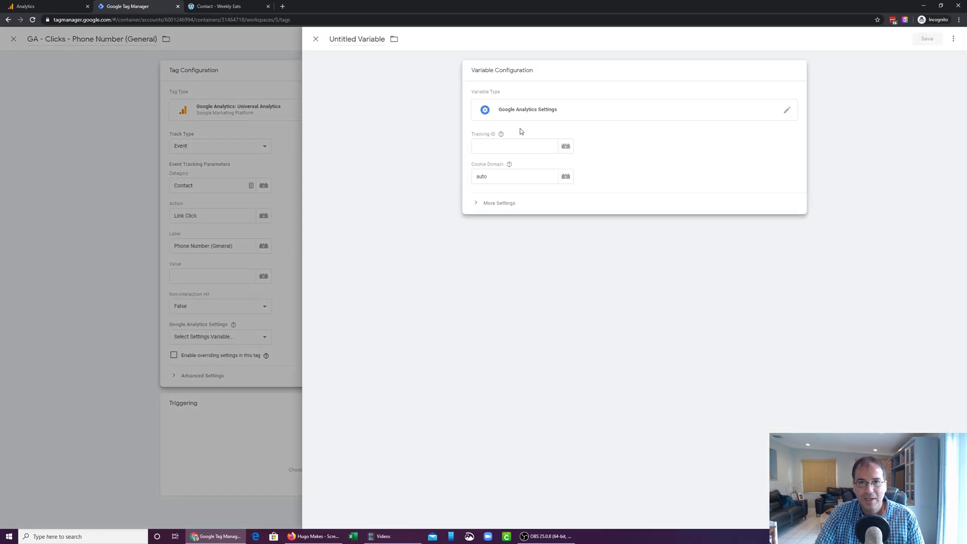
Step: Switch to Google Analytics and look up the tracking ID in the Weekly Eats property settings
click(40, 8)
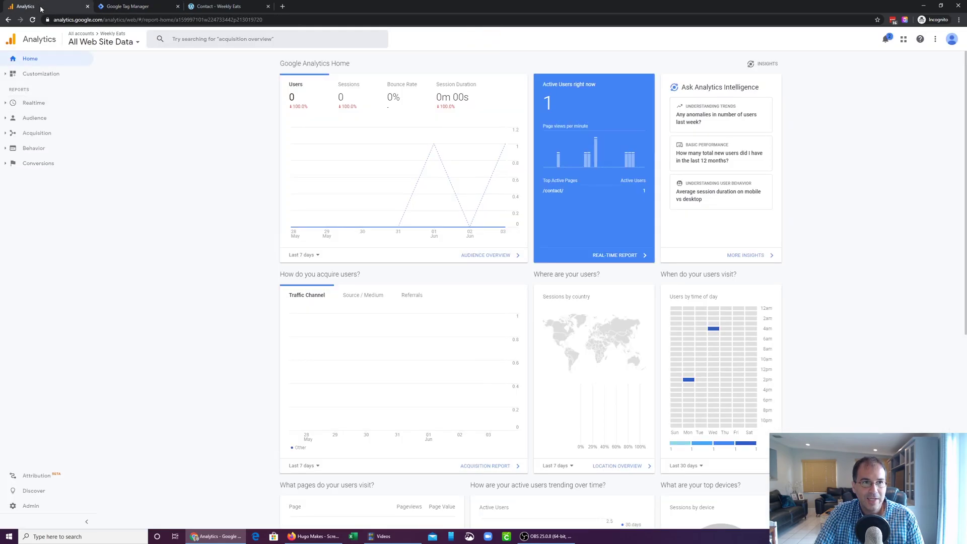
click(42, 510)
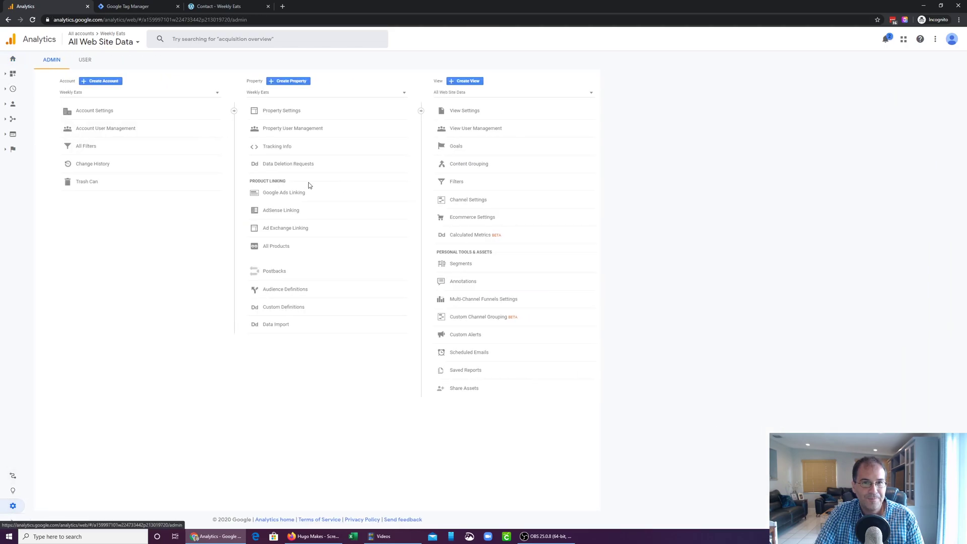
click(288, 114)
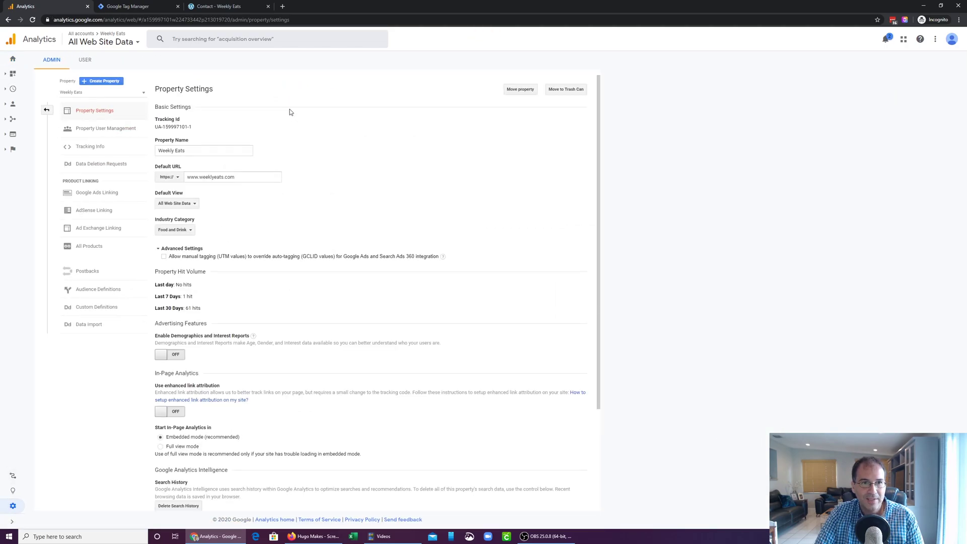
drag(156, 127, 192, 128)
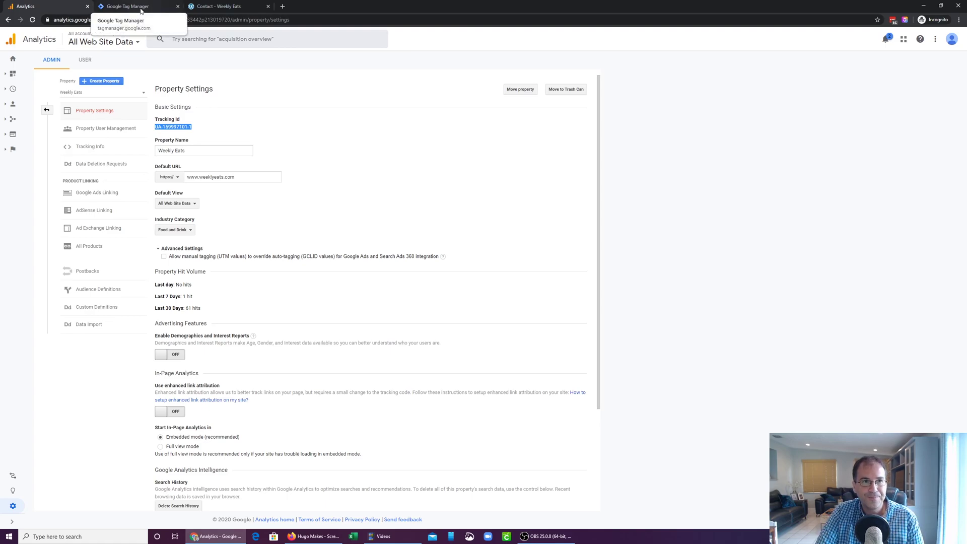
click(13, 62)
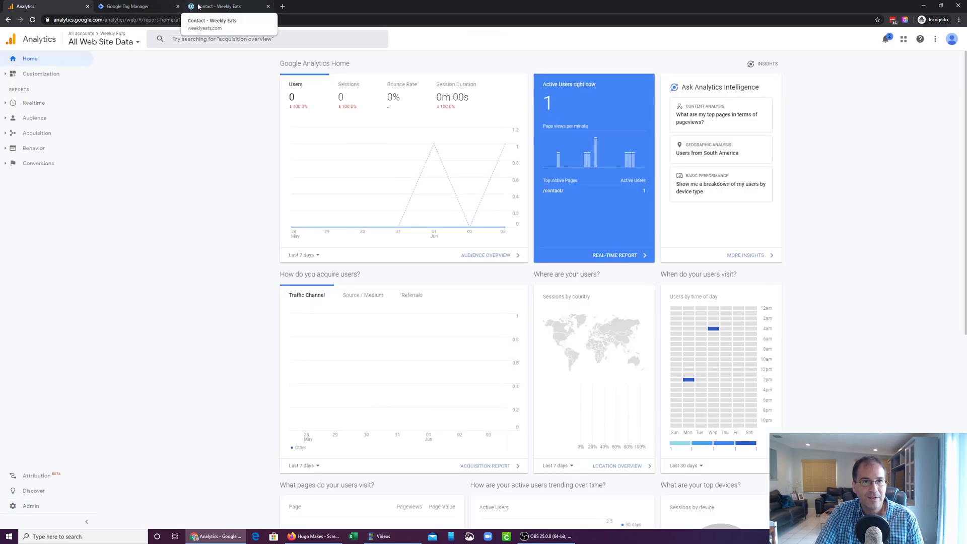
Step: Back in Tag Manager, discard the untitled variable and assign the existing {{Google Analytics Settings}} variable to the tag
click(154, 7)
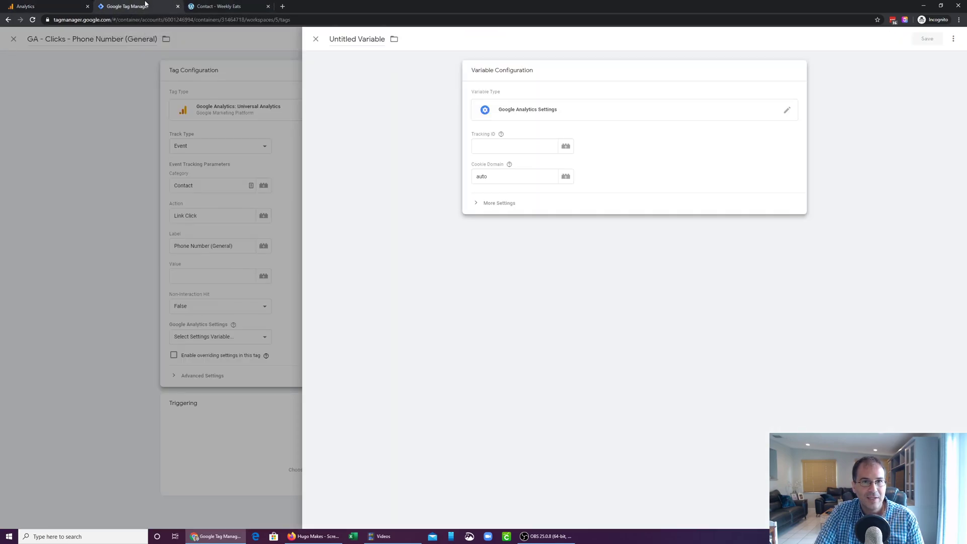
click(316, 40)
click(524, 336)
click(500, 355)
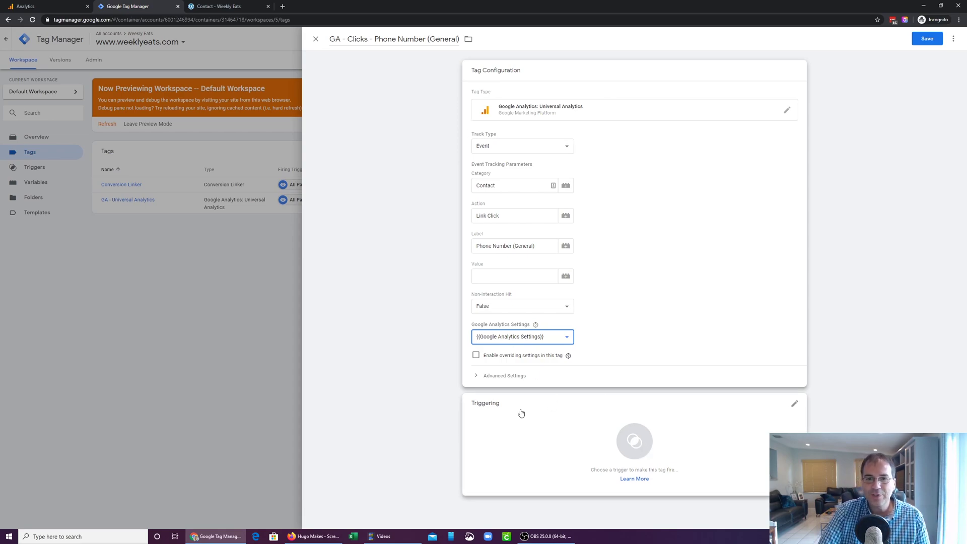
Step: Create a new trigger for the tag named "Link Click - Phone Number (General)"
click(628, 444)
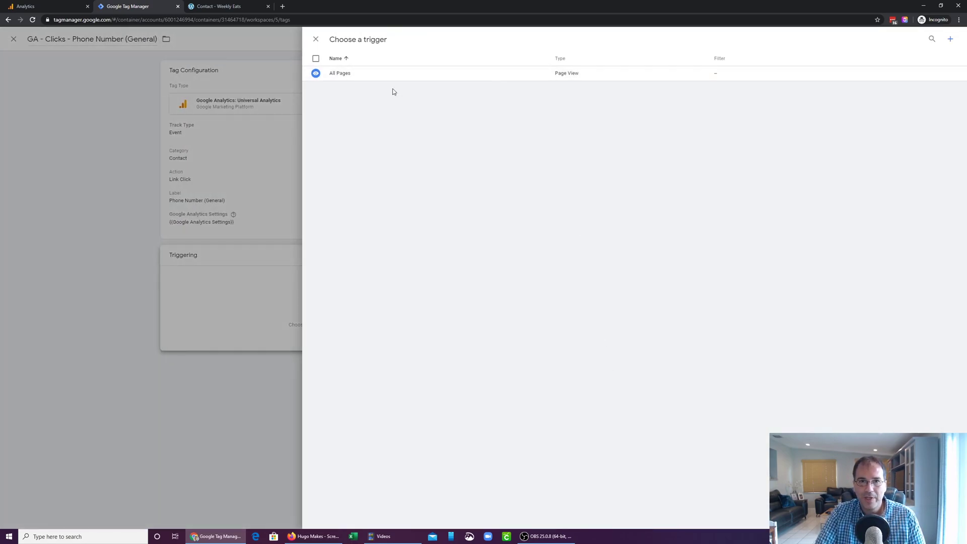
click(950, 41)
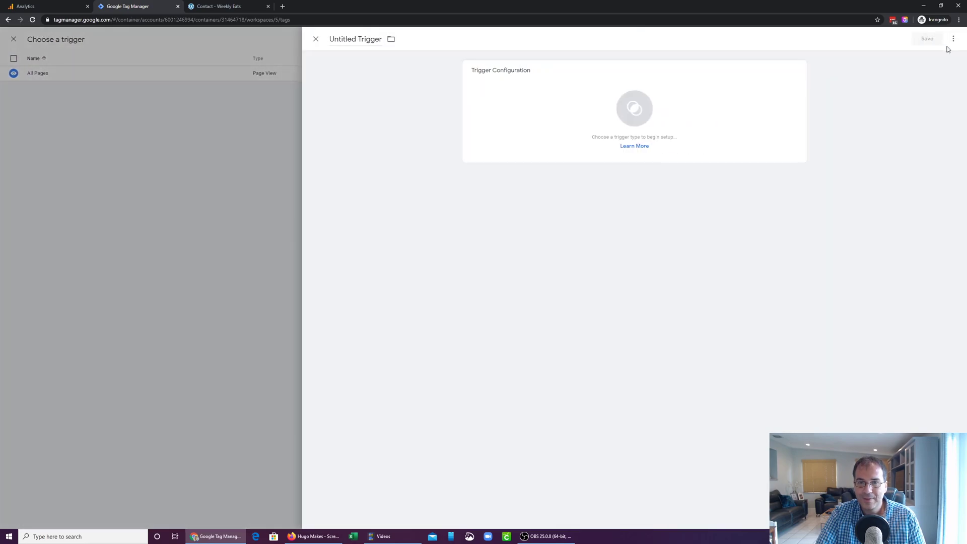
click(333, 38)
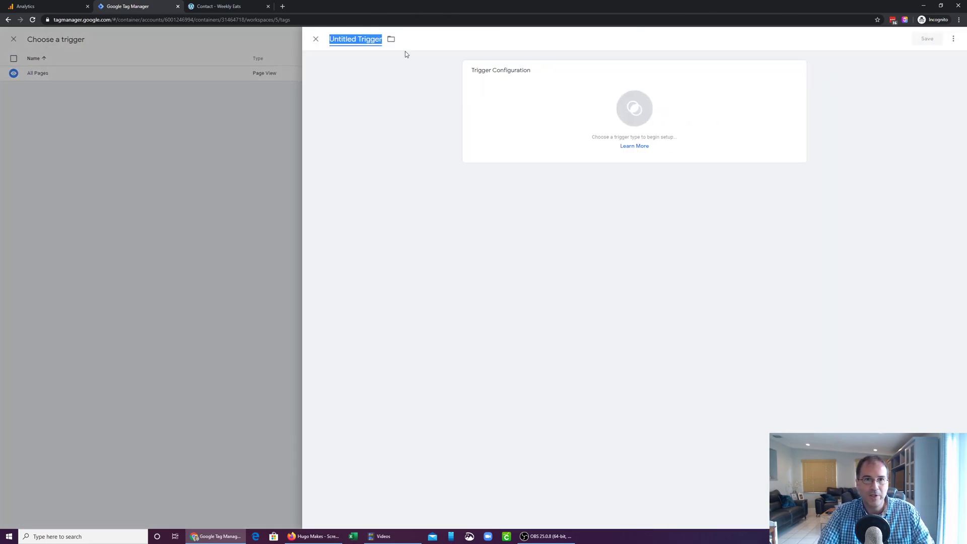
text(Link Cl)
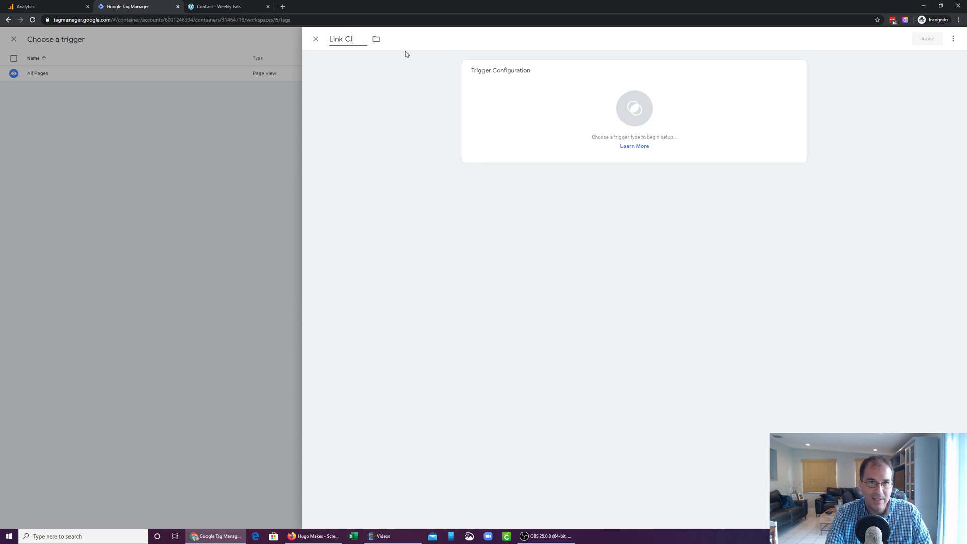
text(ick - Phone Number (General))
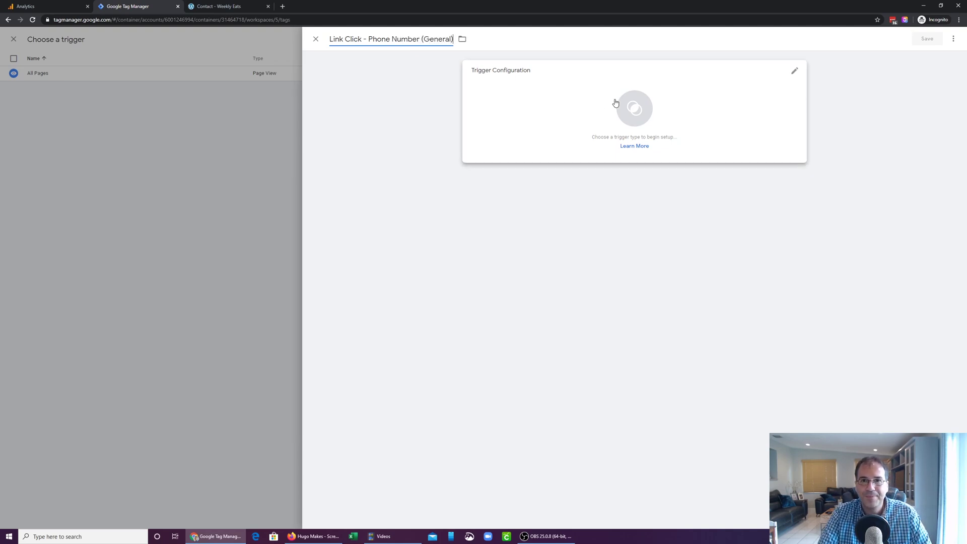
Step: Check the phone link on the Contact page and set the trigger type to Click - Just Links
click(644, 122)
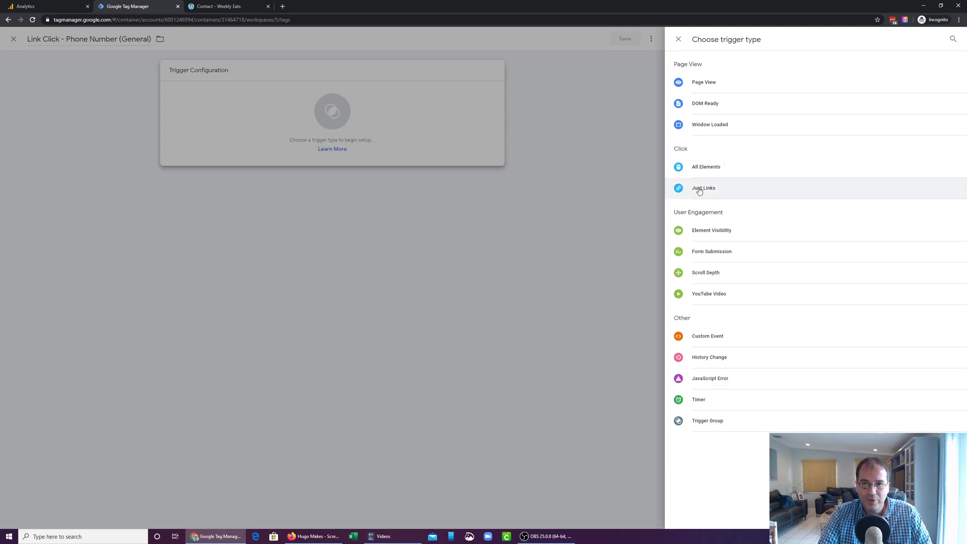
click(205, 7)
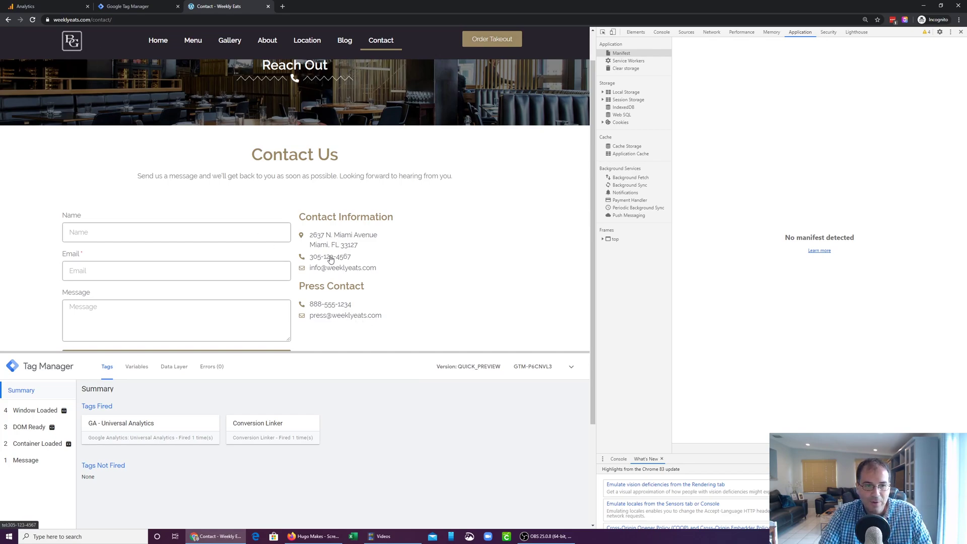
click(144, 7)
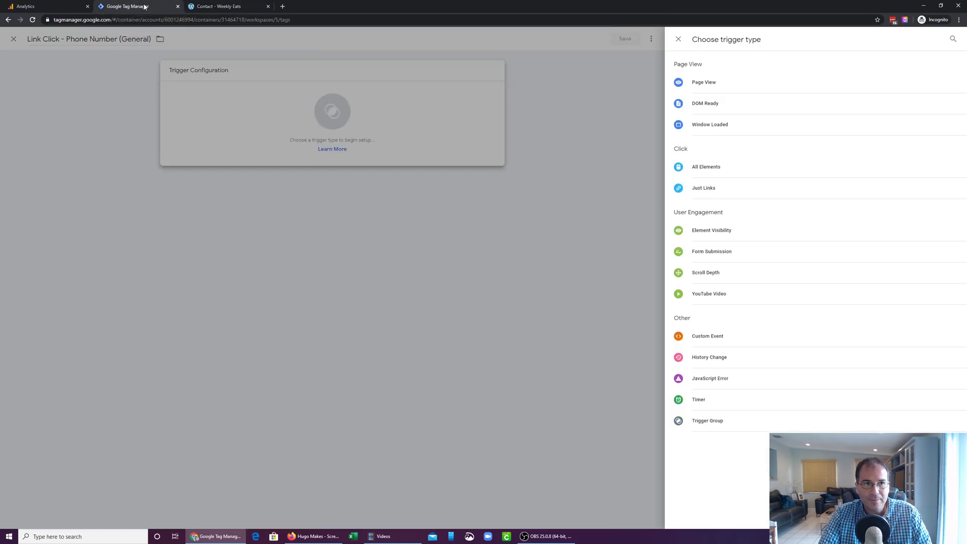
click(704, 188)
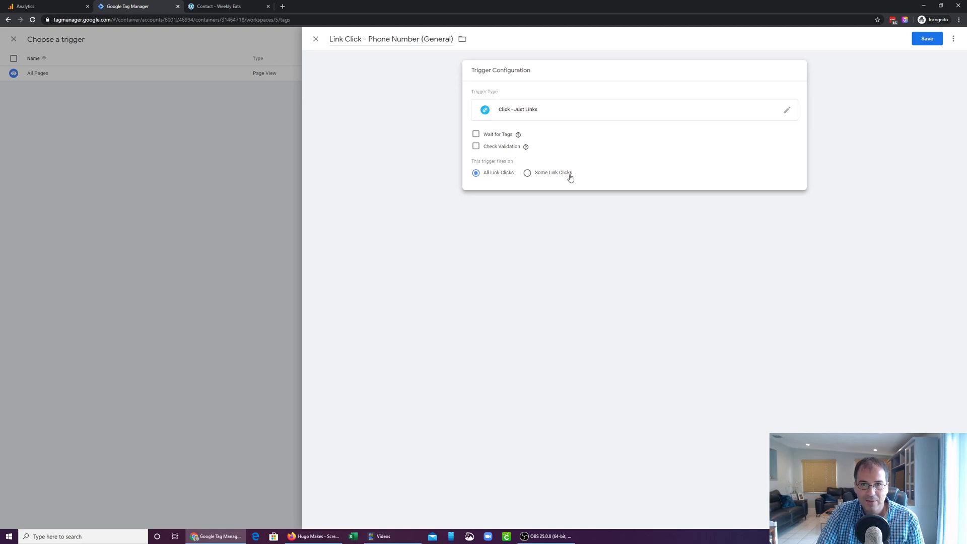
Step: Check the Contact page's links, restrict the trigger to Some Link Clicks and base its condition on Click URL
click(215, 7)
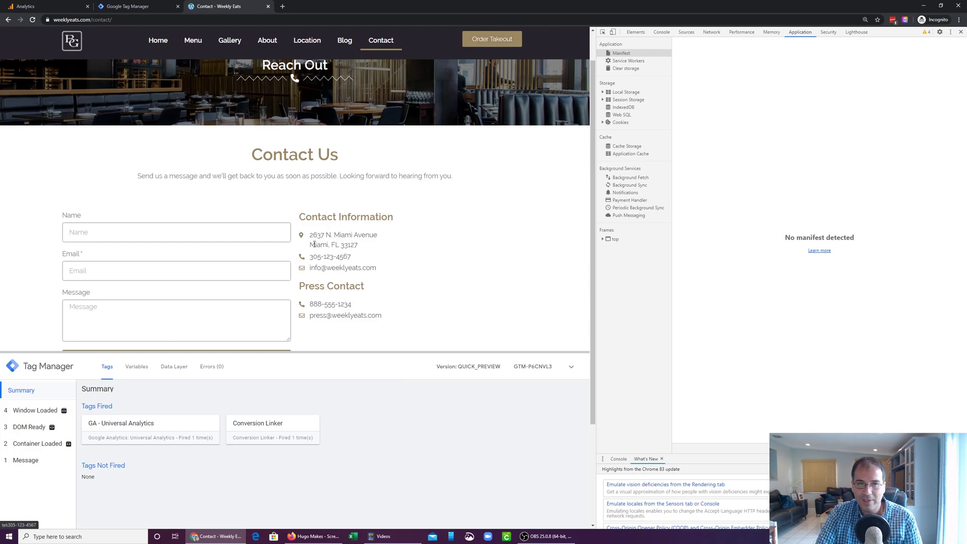
click(141, 7)
click(538, 172)
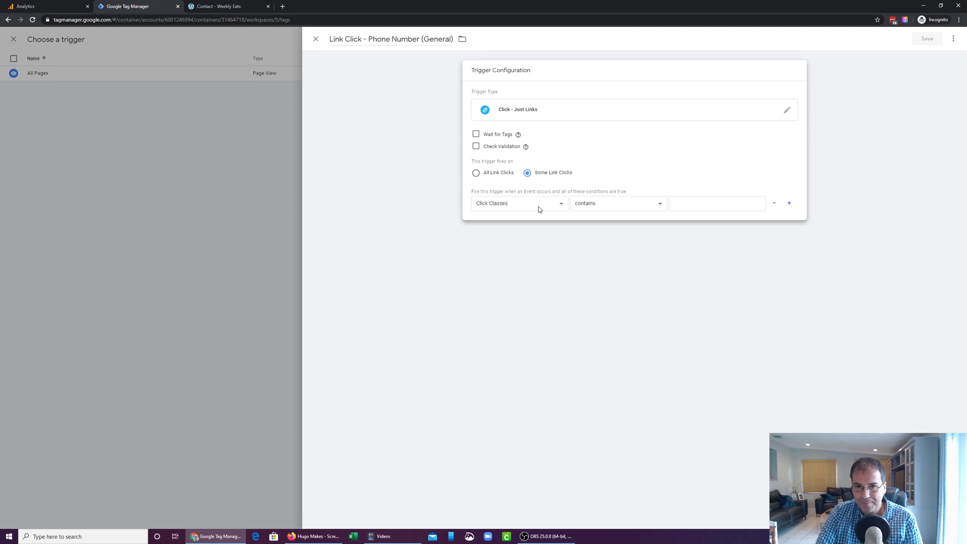
click(522, 204)
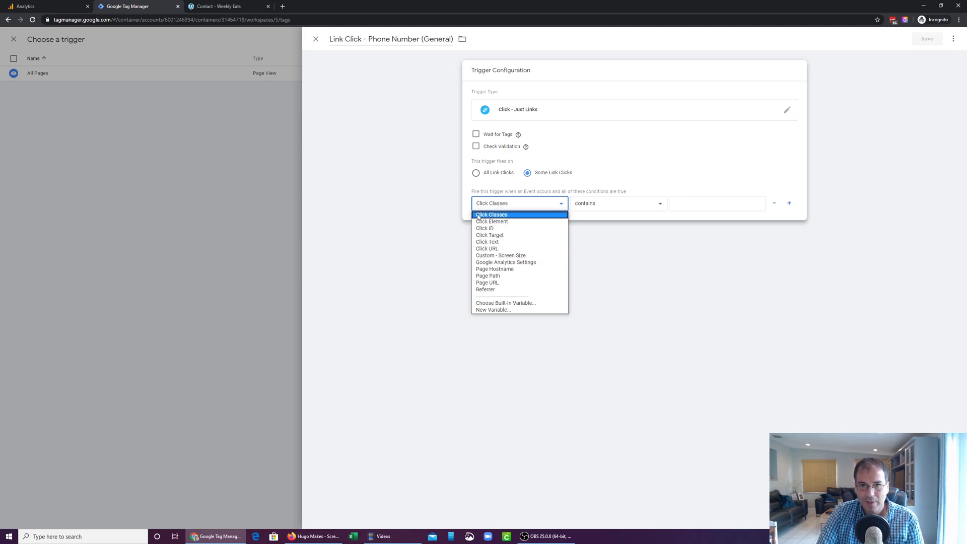
click(502, 250)
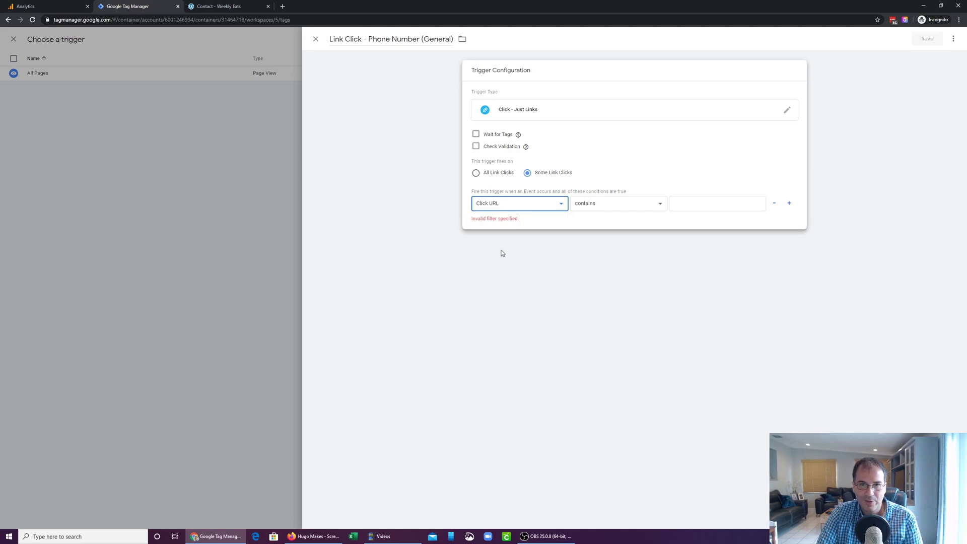
Step: On the Weekly Eats Contact page, inspect the general phone number element and examine its link's href
click(211, 8)
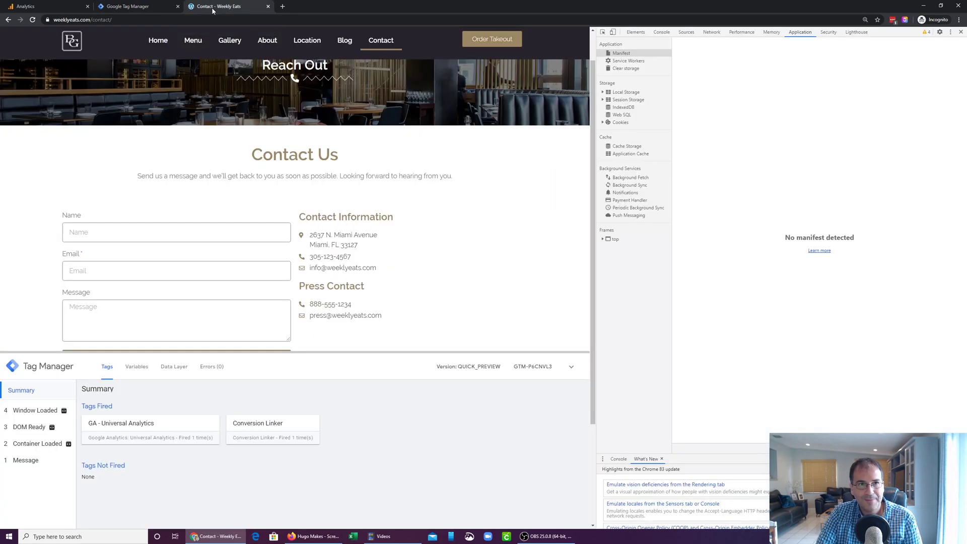
click(604, 34)
click(336, 259)
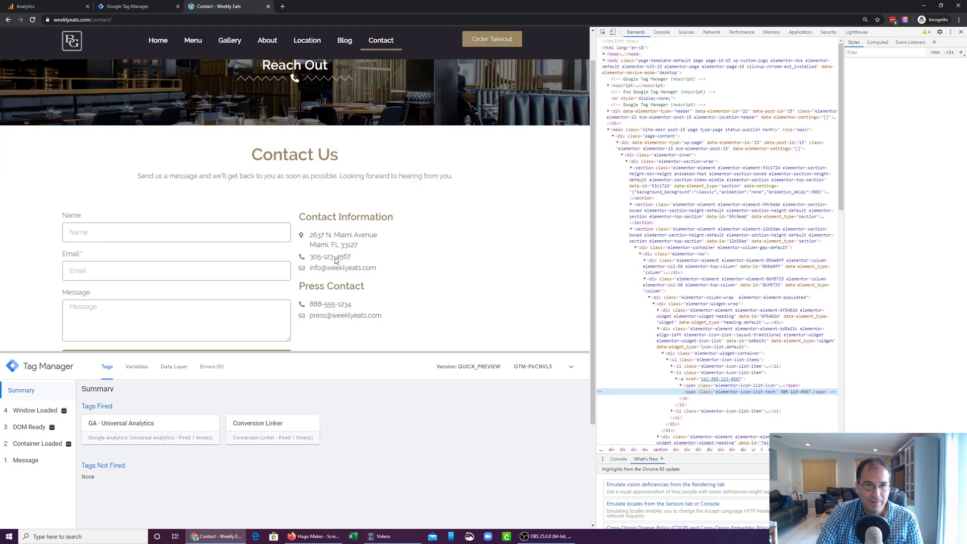
scroll(723, 286, down, 2)
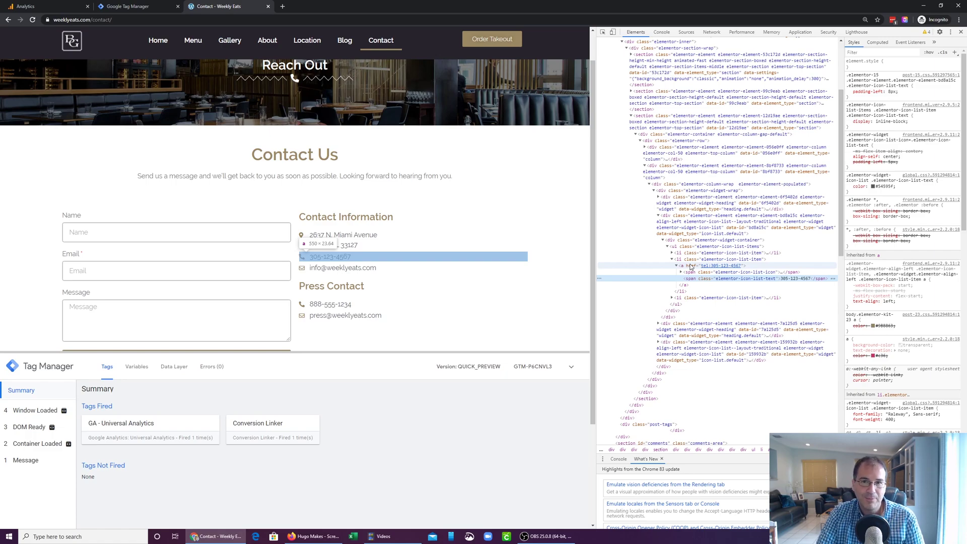
Step: In Tag Manager, set the trigger's firing condition to Click URL contains "tel:", checking it against the Contact page
click(139, 8)
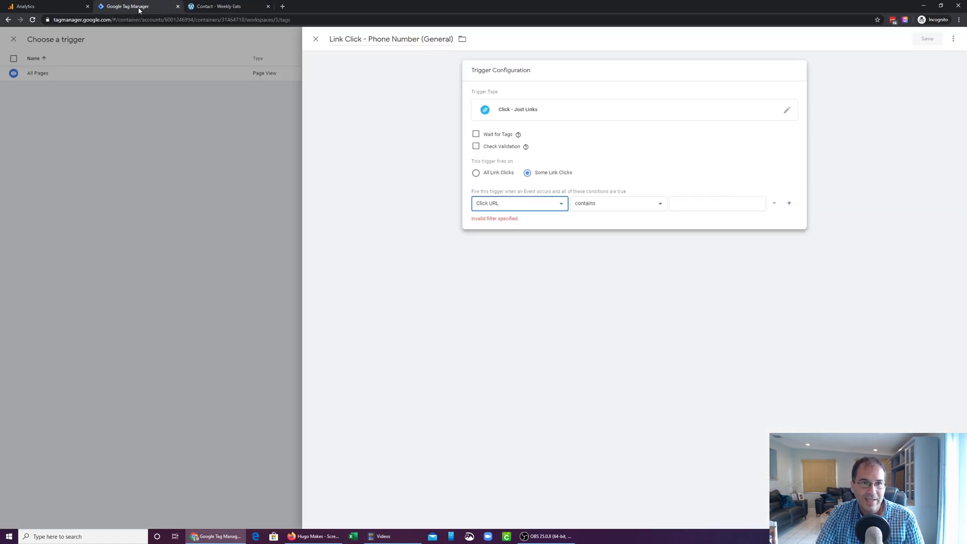
click(505, 206)
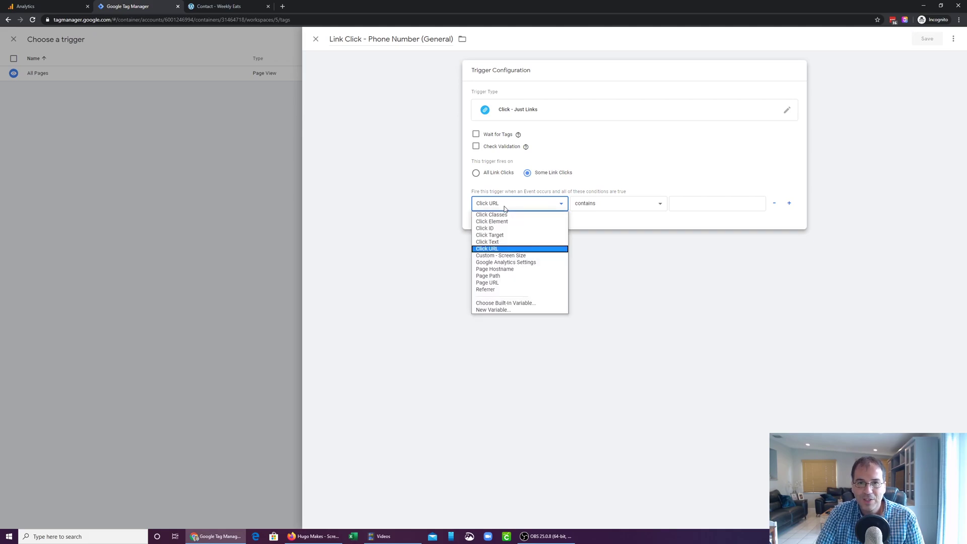
click(498, 249)
click(220, 7)
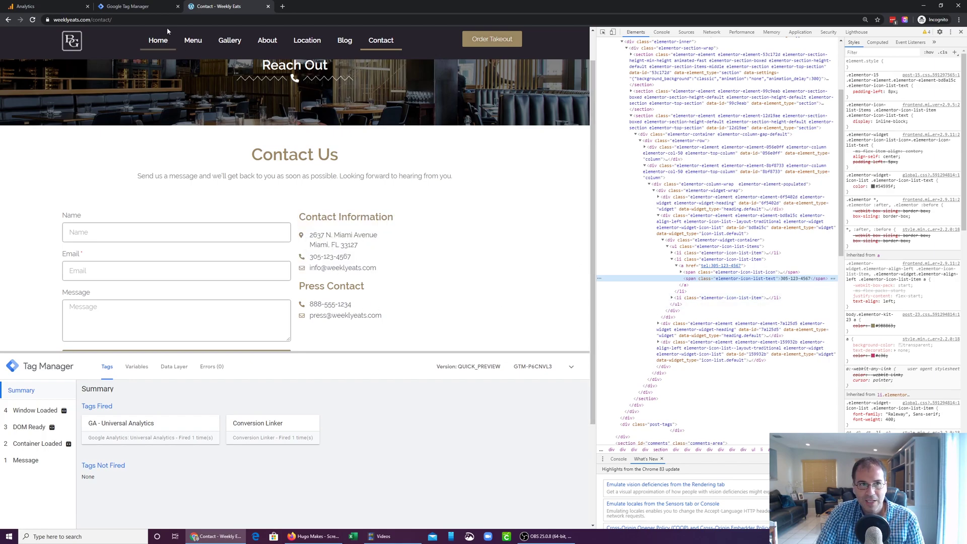
click(151, 8)
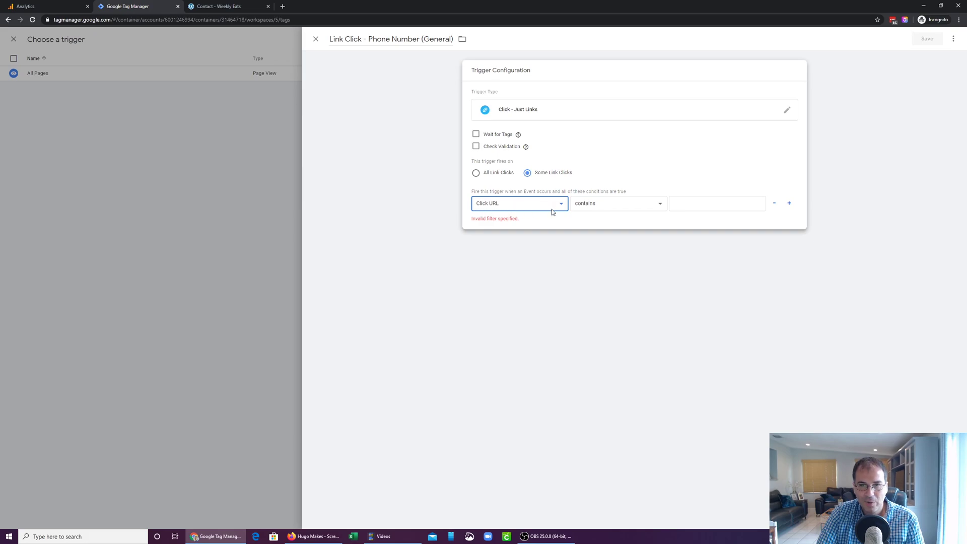
click(614, 203)
click(695, 199)
click(696, 199)
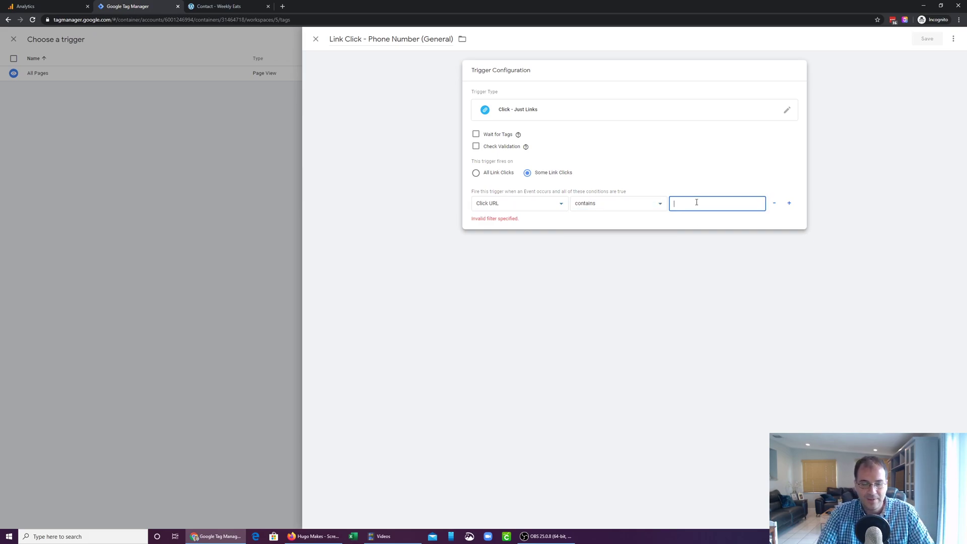
text(tel:)
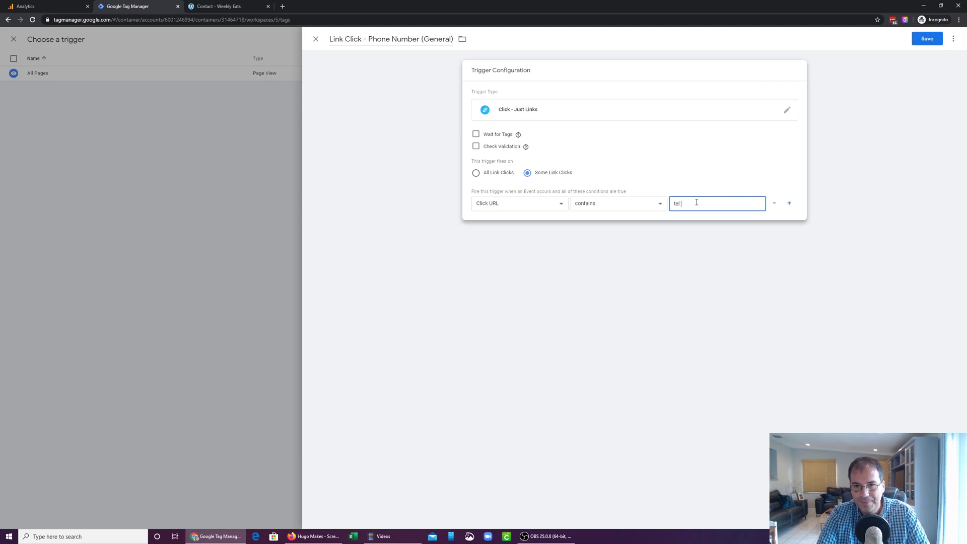
text(l)
double_click(671, 198)
click(683, 201)
text(:)
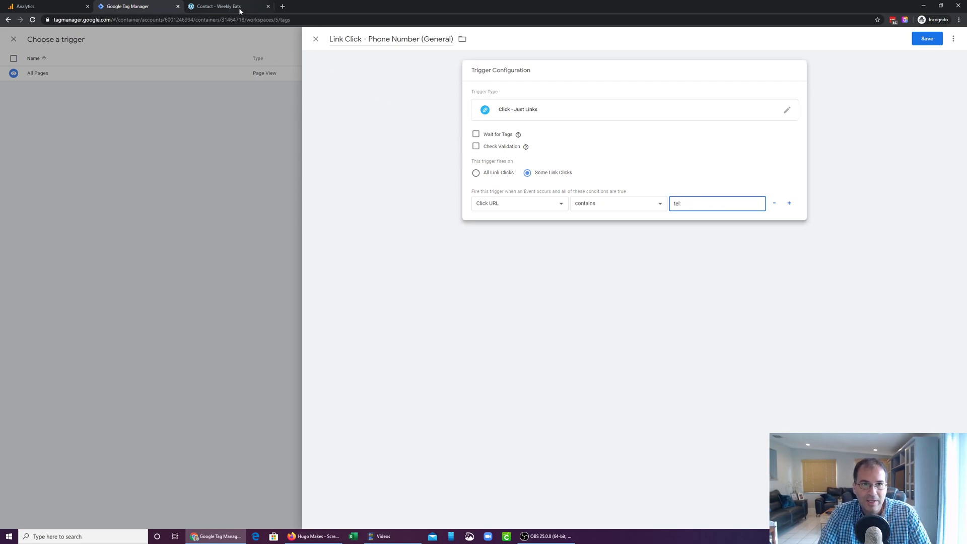
Step: On the Contact page, inspect the Press Contact phone number and compare its link's href with the general phone link
click(239, 8)
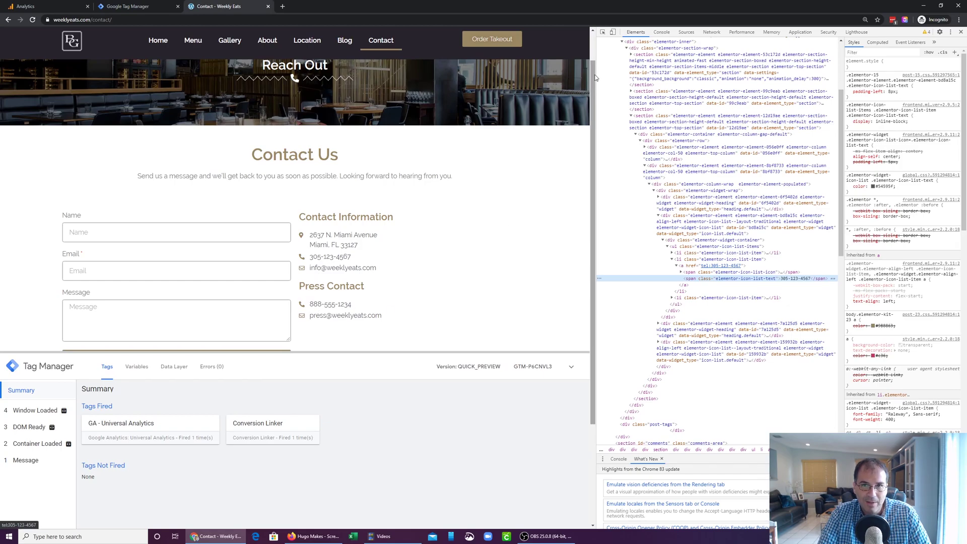
key(ctrl+shift+c)
click(319, 308)
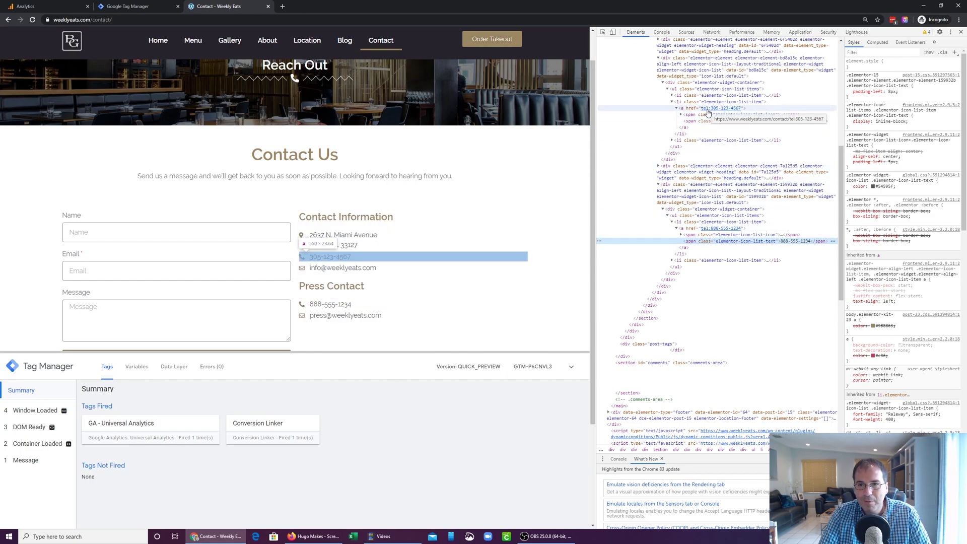
Step: Copy the general phone link's href from the Contact page into the trigger's Click URL condition value in Tag Manager
right_click(708, 111)
click(731, 146)
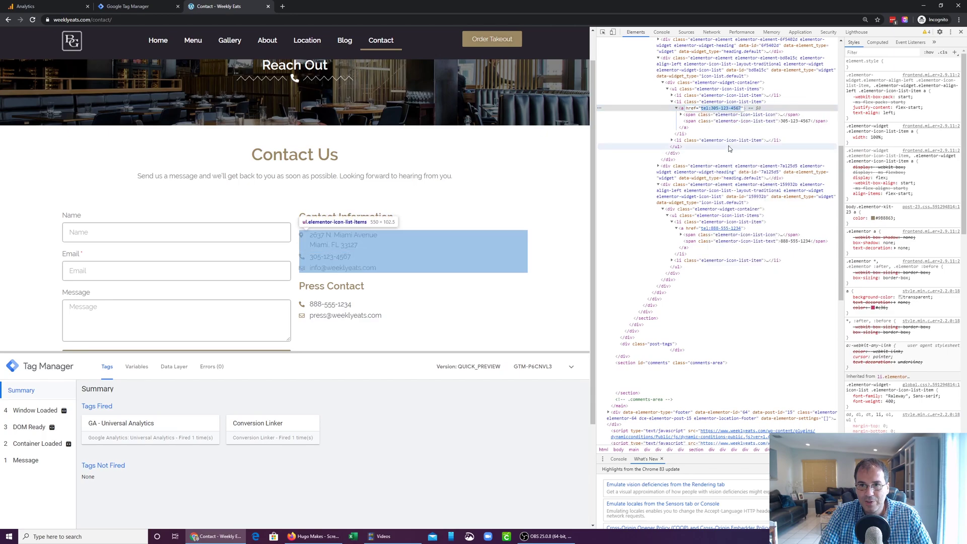
click(136, 7)
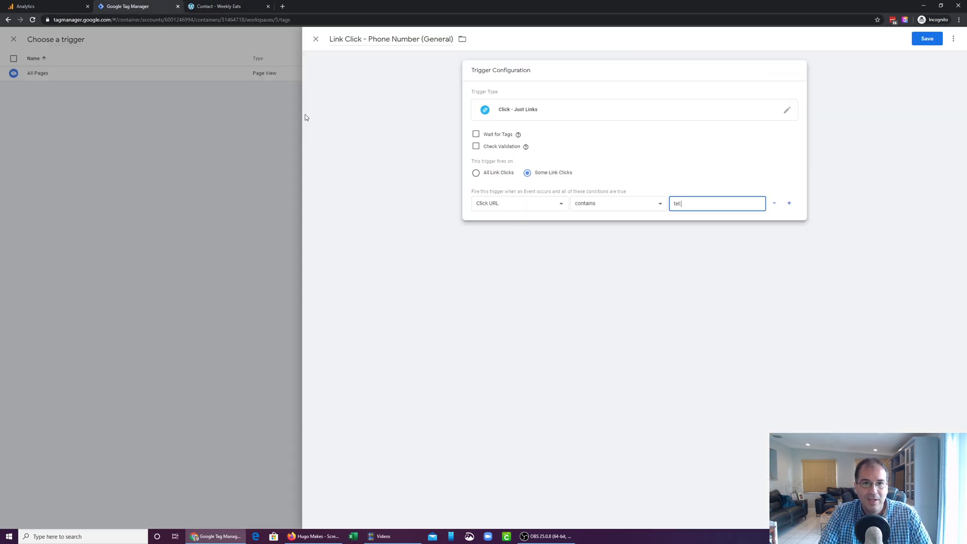
key(ctrl+v)
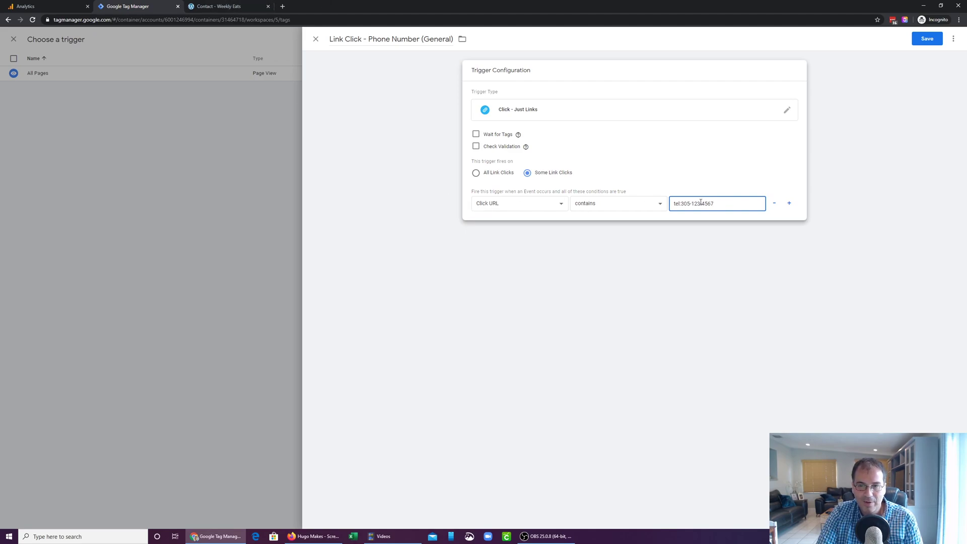
Step: Change the Click URL condition's operator to equals, and save both the link-click trigger and its tag
click(628, 204)
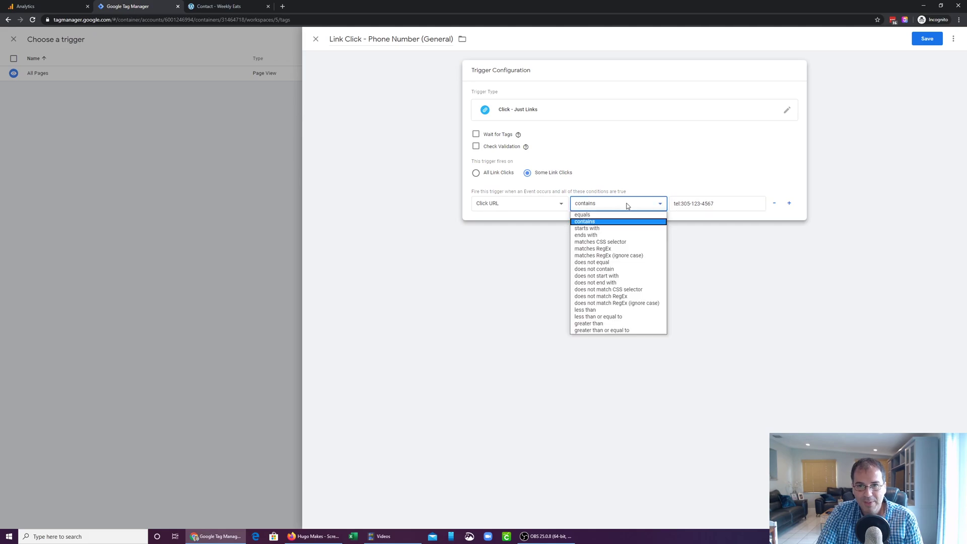
click(591, 217)
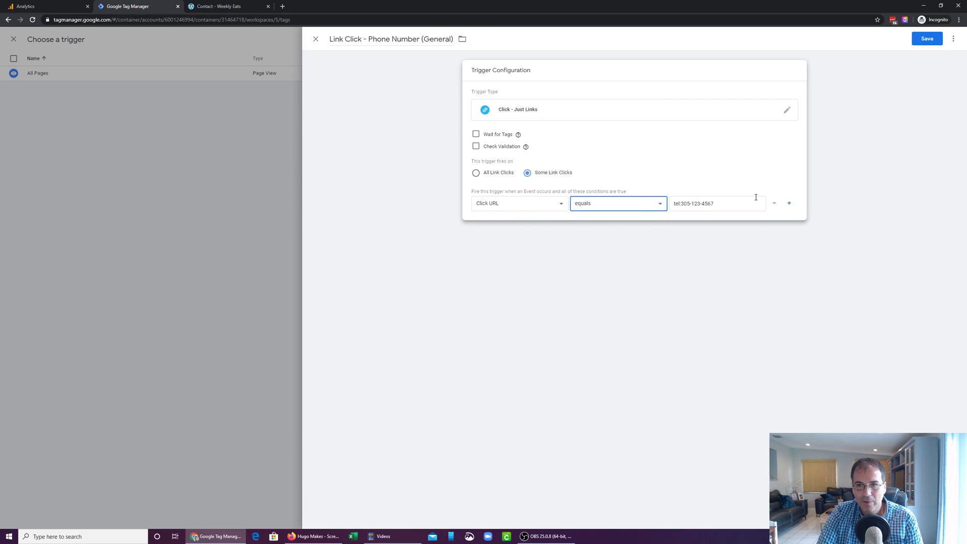
click(927, 40)
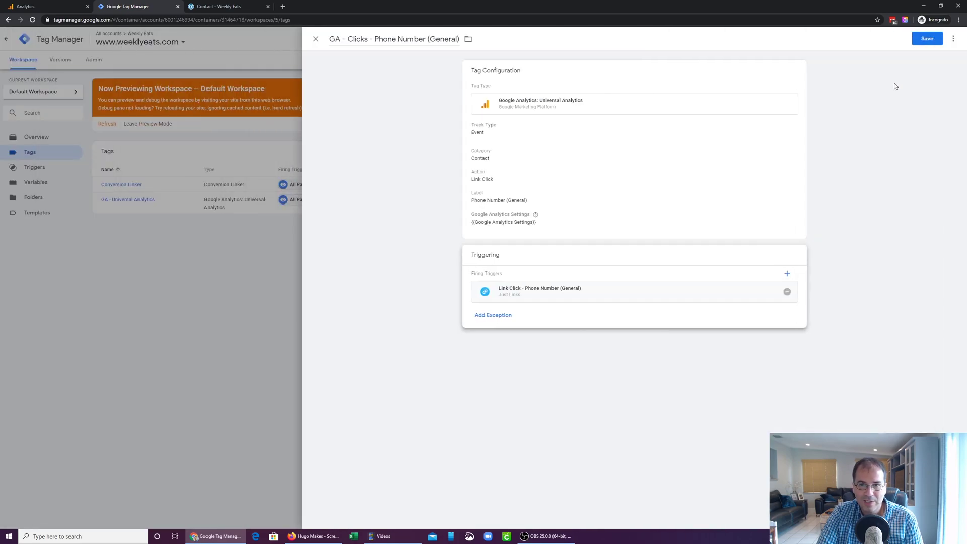
click(927, 40)
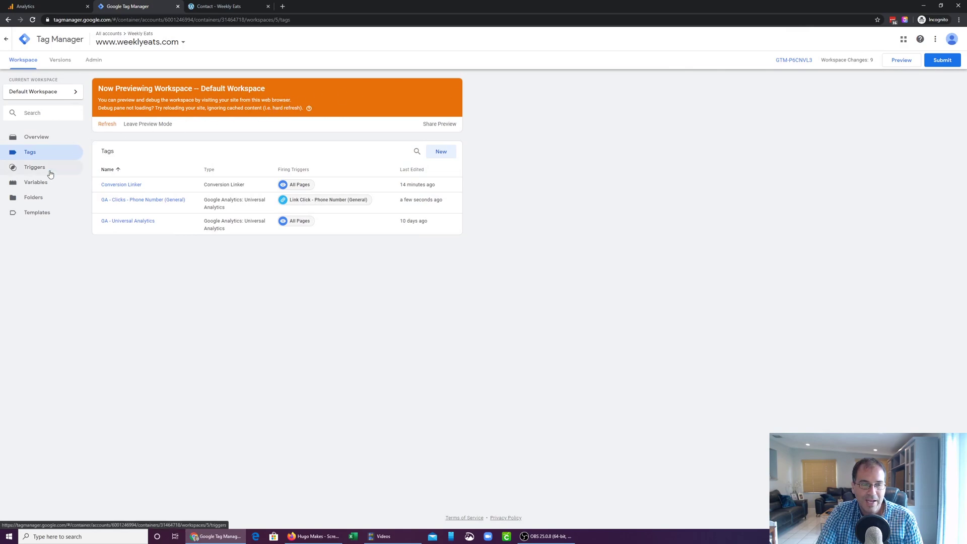
Step: Refresh the workspace preview and reload the Weekly Eats Contact page
click(107, 124)
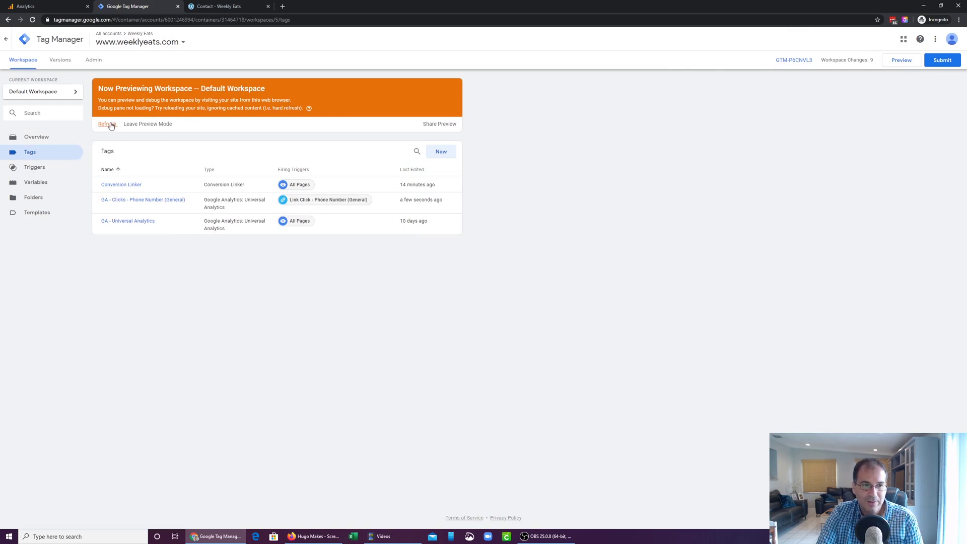
click(215, 7)
click(37, 19)
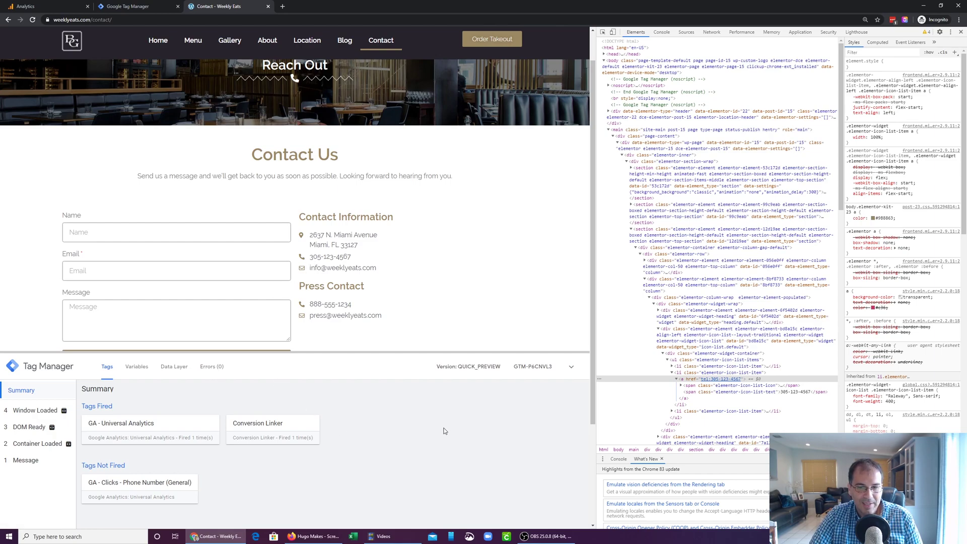
Step: Test the Press Contact phone link and examine the GA - Clicks - Phone Number (General) tag's firing filters for that Link Click event
click(345, 306)
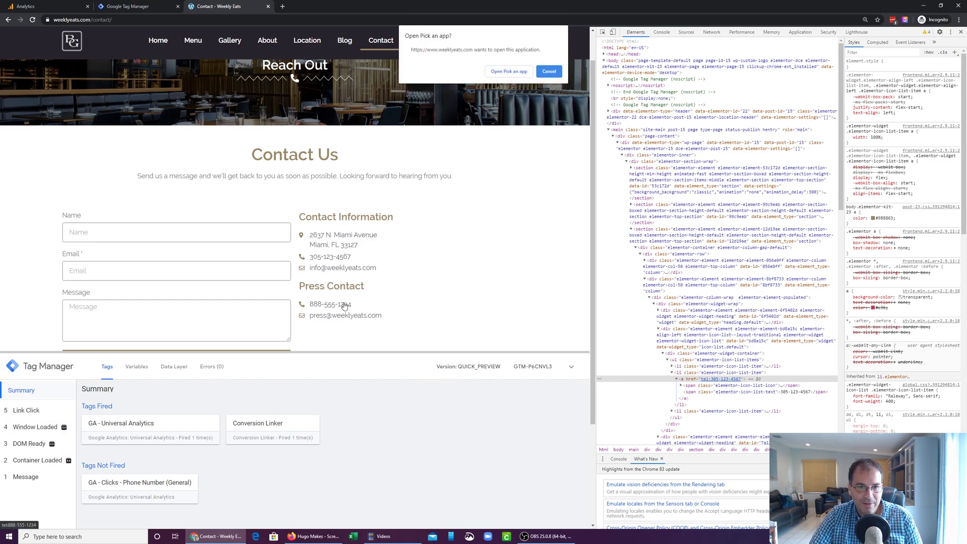
click(551, 72)
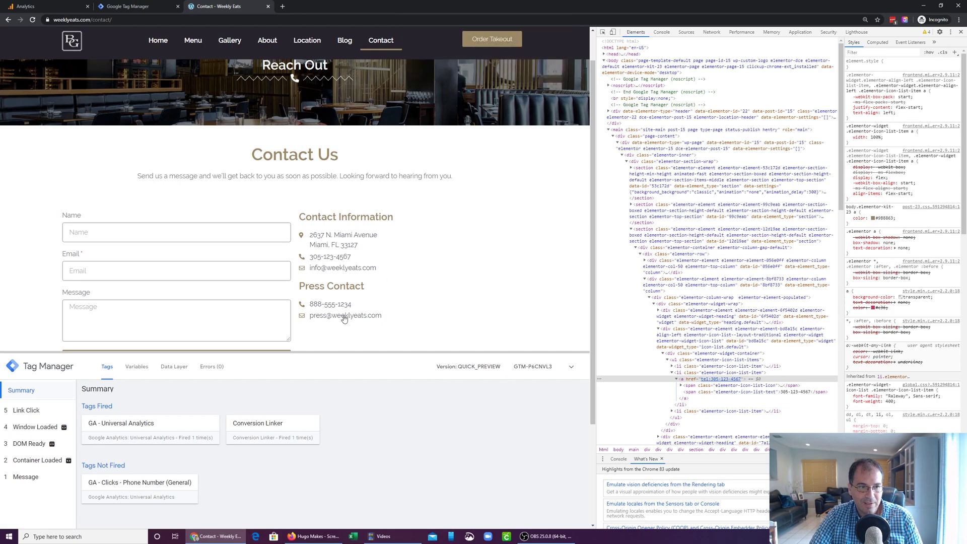
click(22, 415)
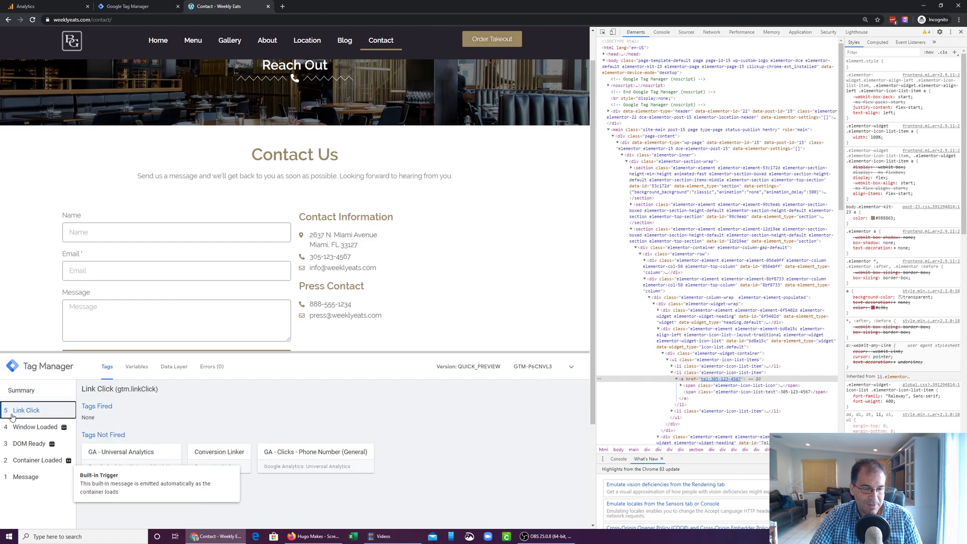
click(147, 426)
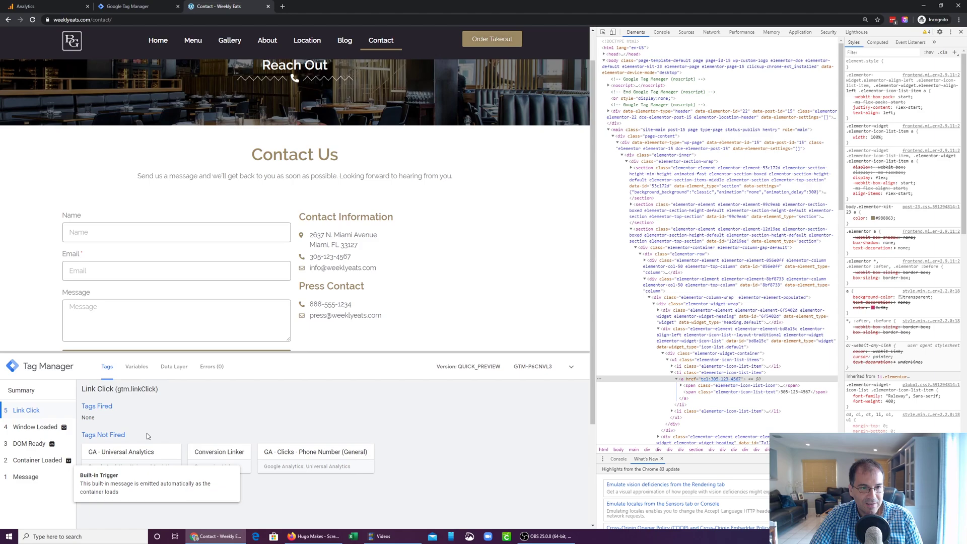
click(303, 460)
scroll(196, 442, down, 3)
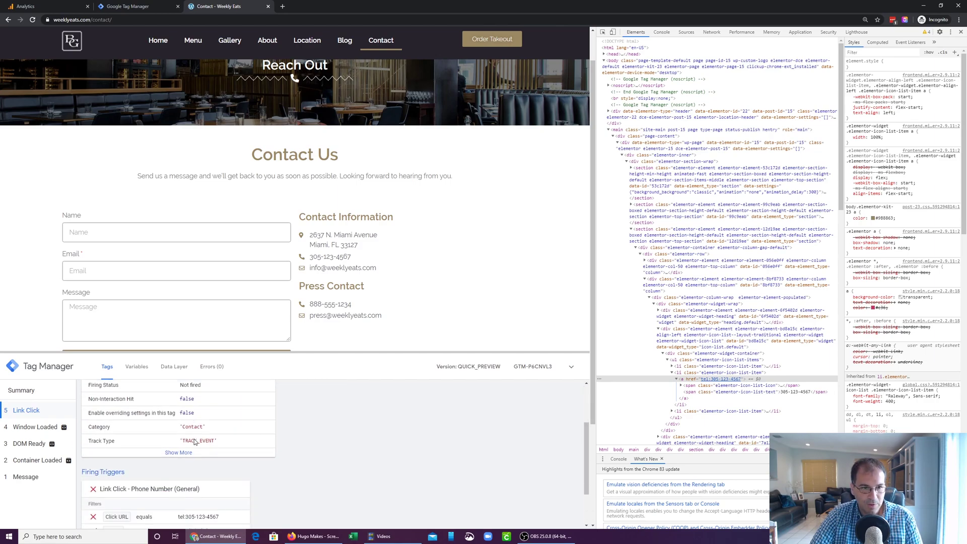
scroll(194, 440, up, 3)
scroll(195, 439, down, 5)
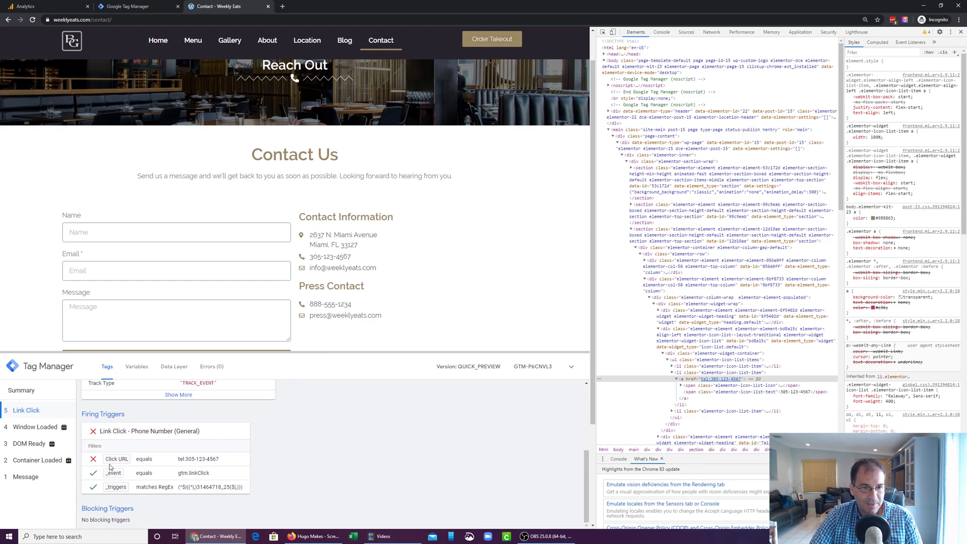
drag(181, 461, 225, 463)
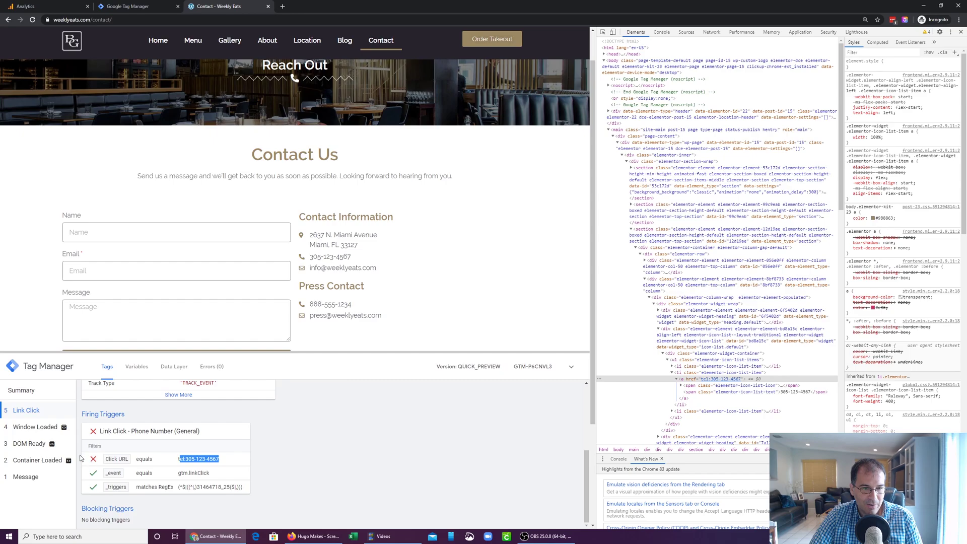
Step: Test the general phone link and examine the newest Link Click event's GA - Clicks - Phone Number (General) tag and trigger filters
click(331, 260)
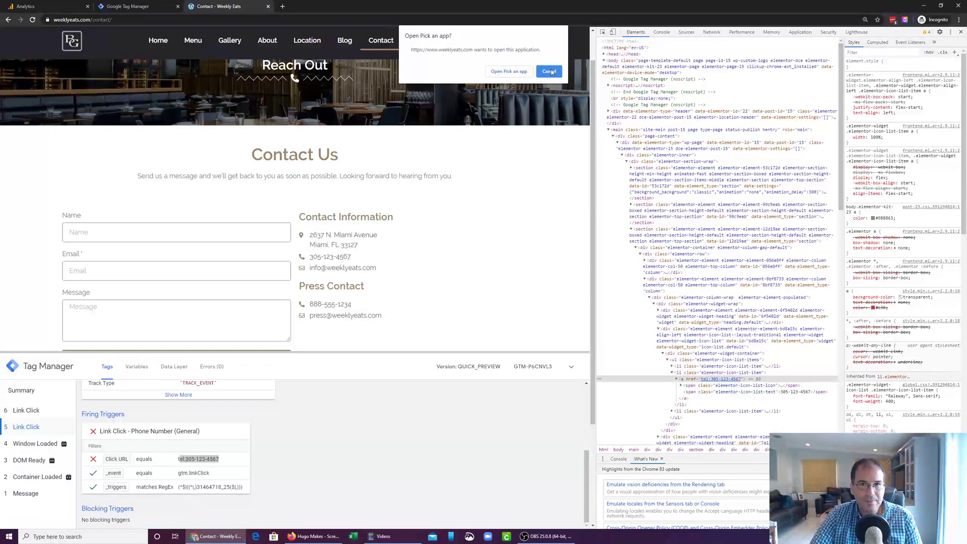
click(550, 72)
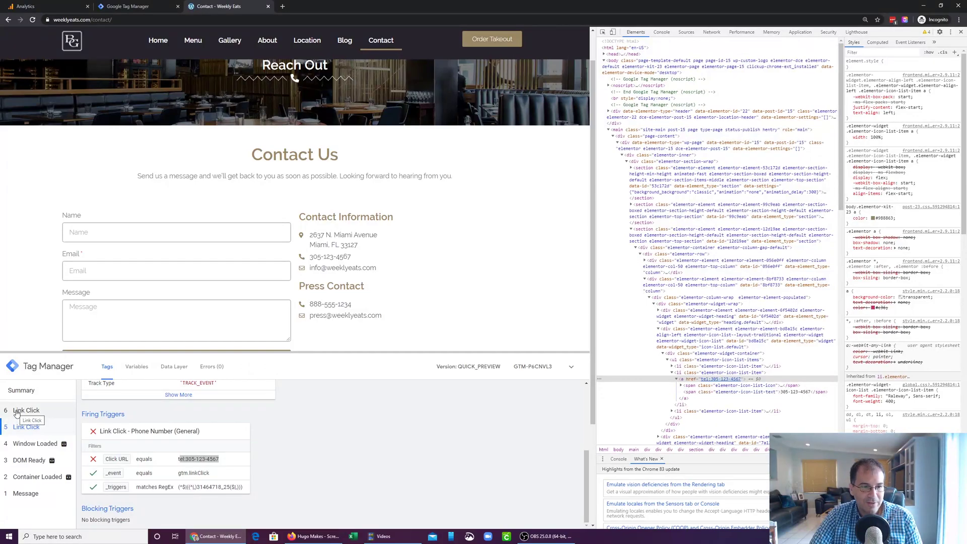
click(32, 412)
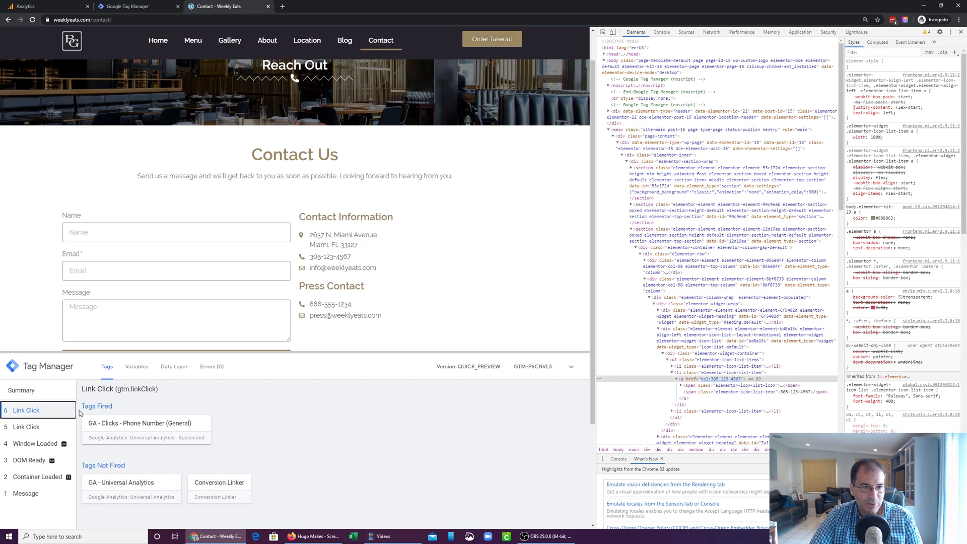
click(108, 426)
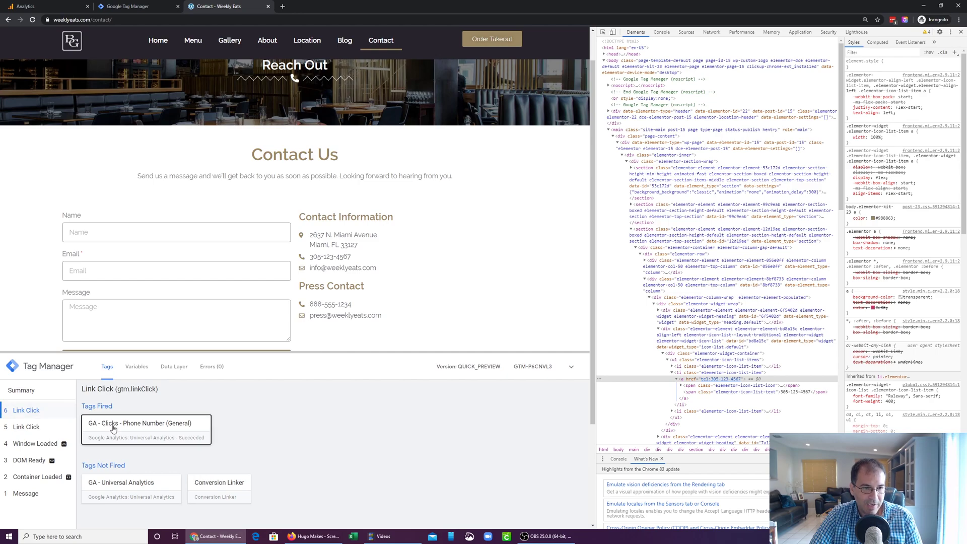
scroll(123, 436, down, 3)
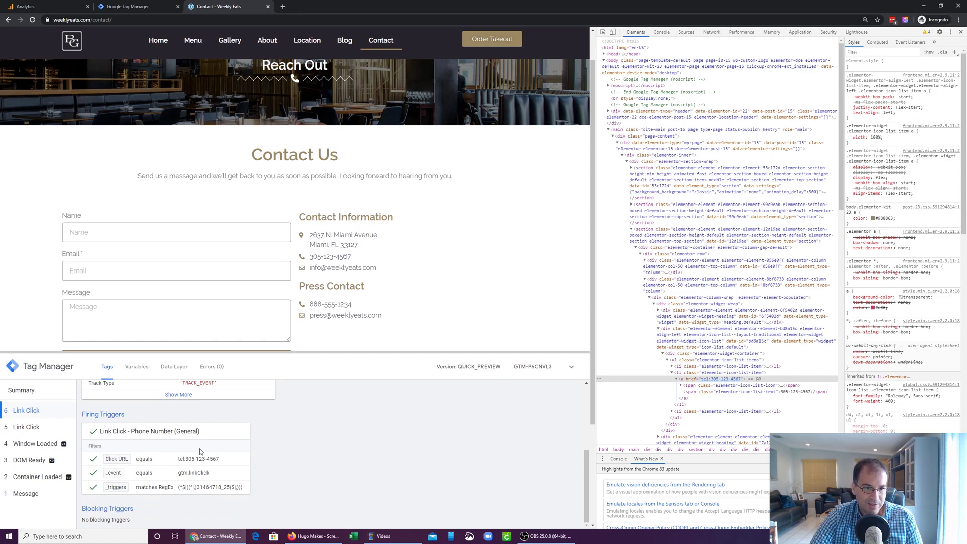
Step: In Google Analytics, open the Realtime Events report and drill into the Contact event category to check its action and label
click(53, 7)
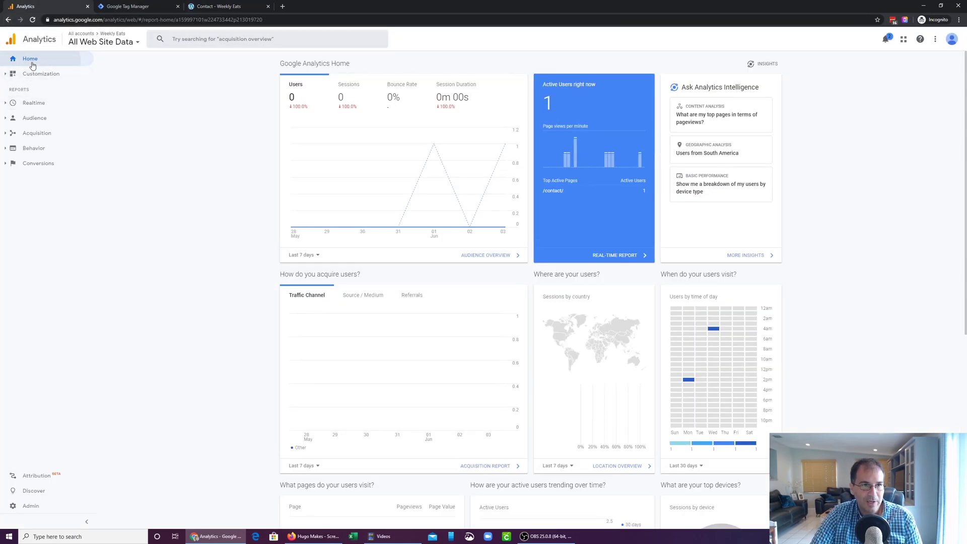
click(34, 102)
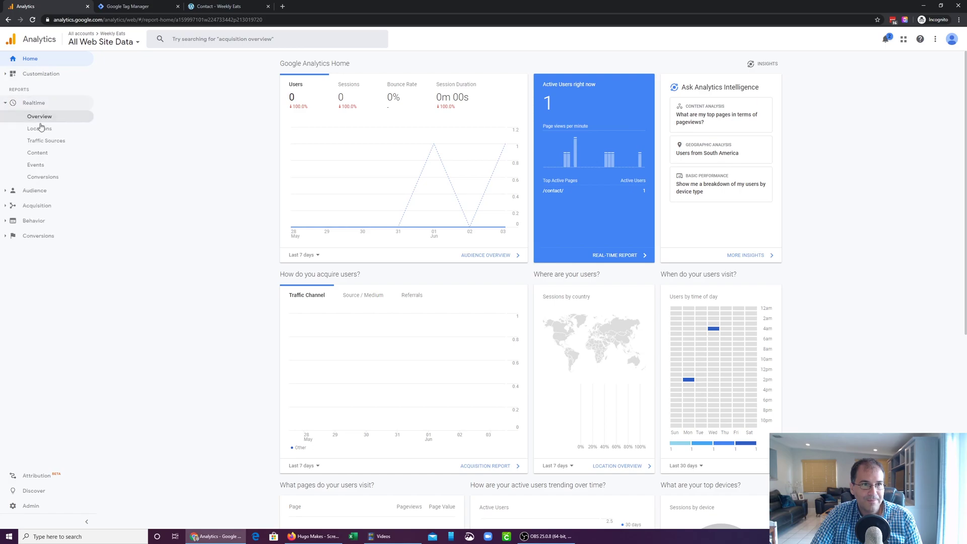
click(36, 165)
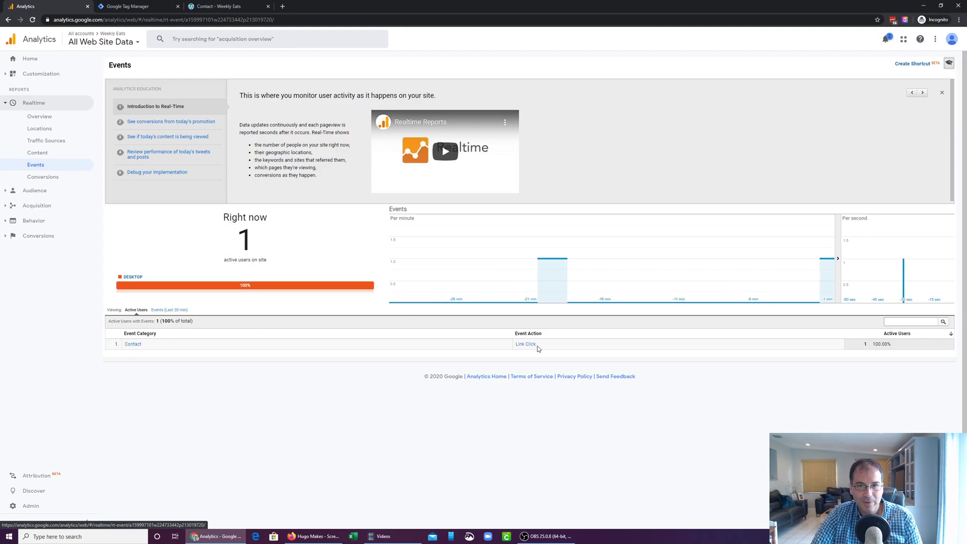
click(133, 344)
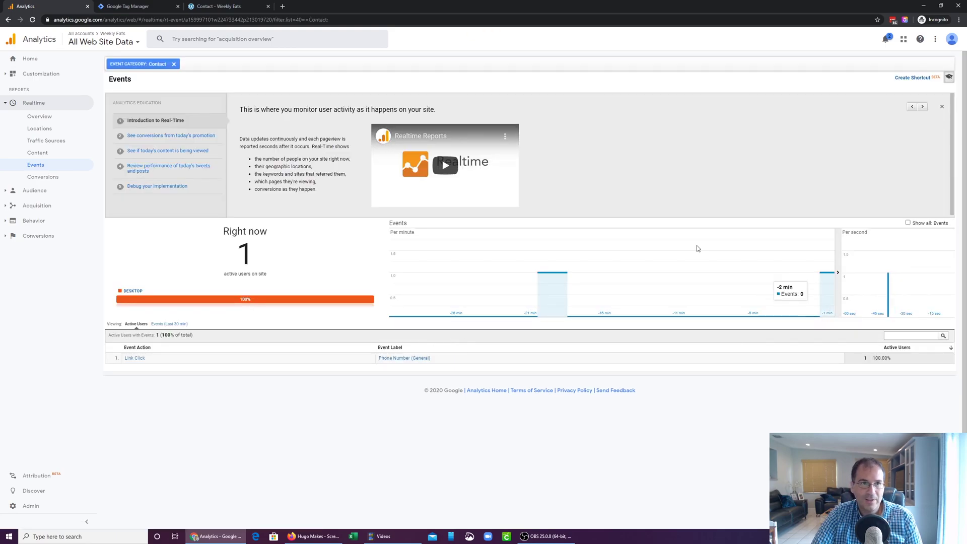
Step: Back on the Contact page, follow the general phone link to view the apps that can open it, and dismiss the chooser
click(211, 7)
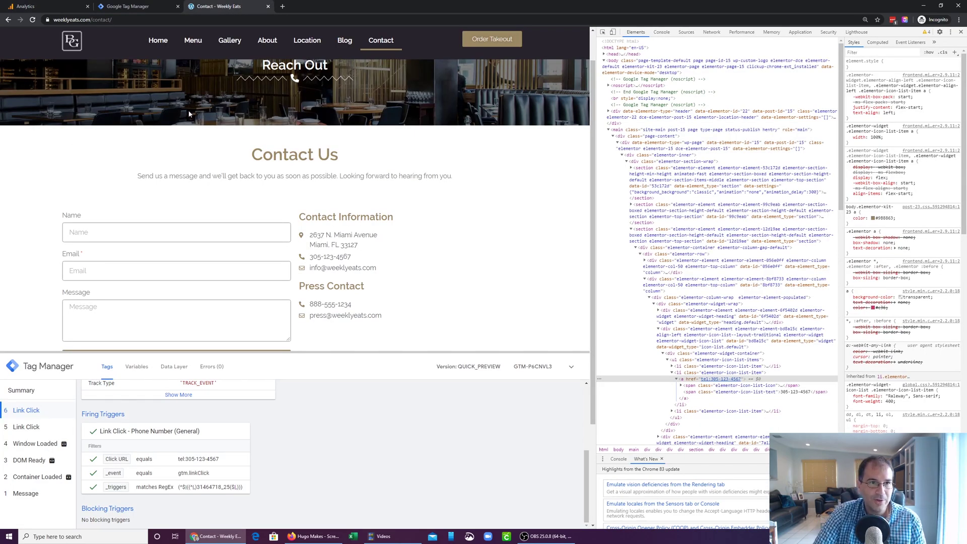
click(129, 7)
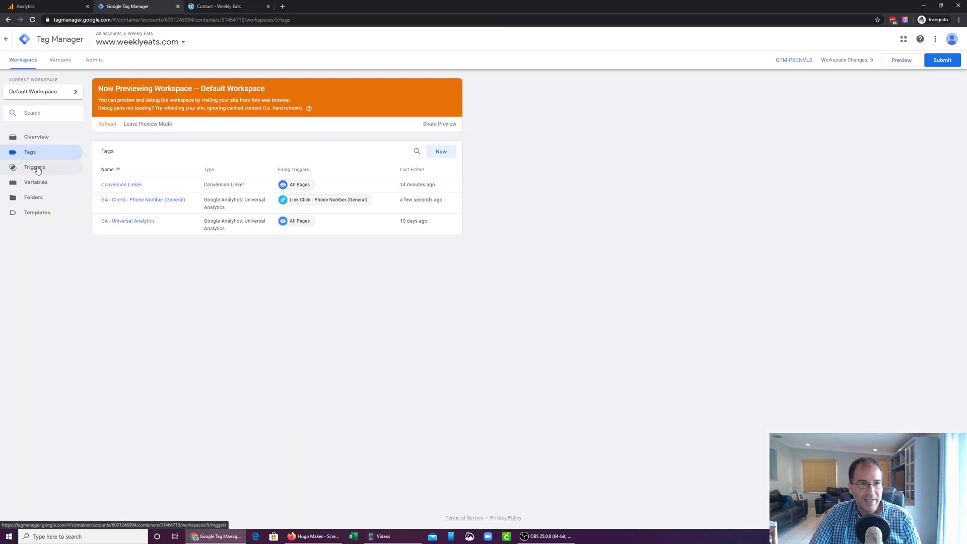
click(223, 11)
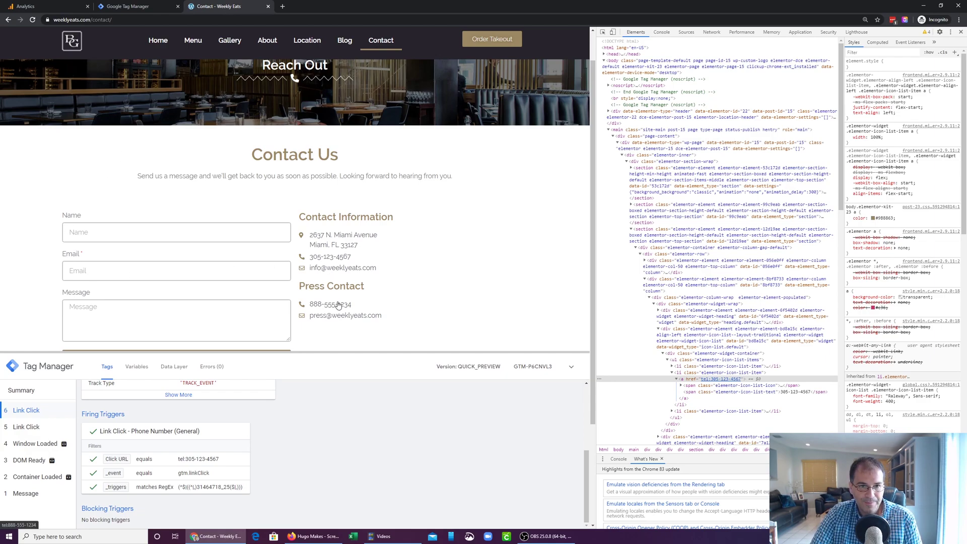
click(338, 258)
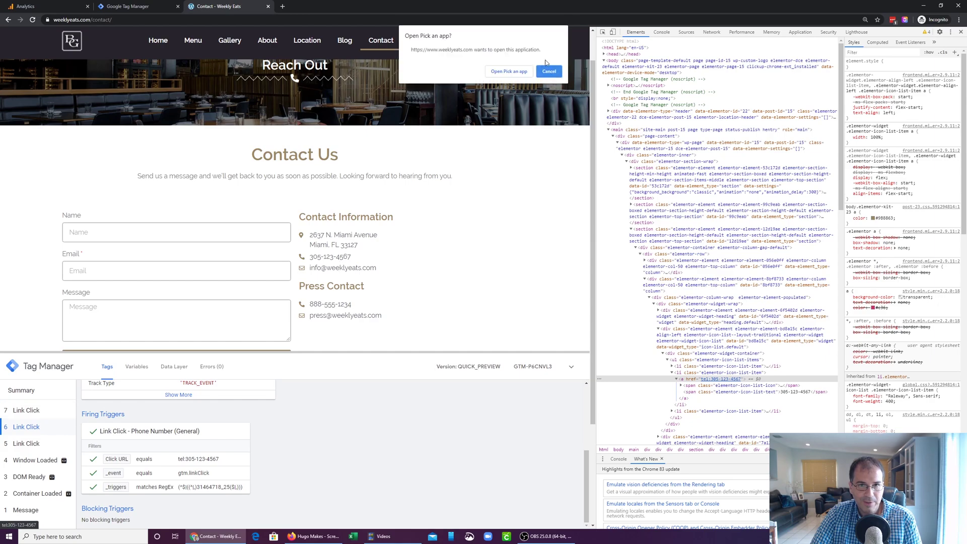
click(515, 76)
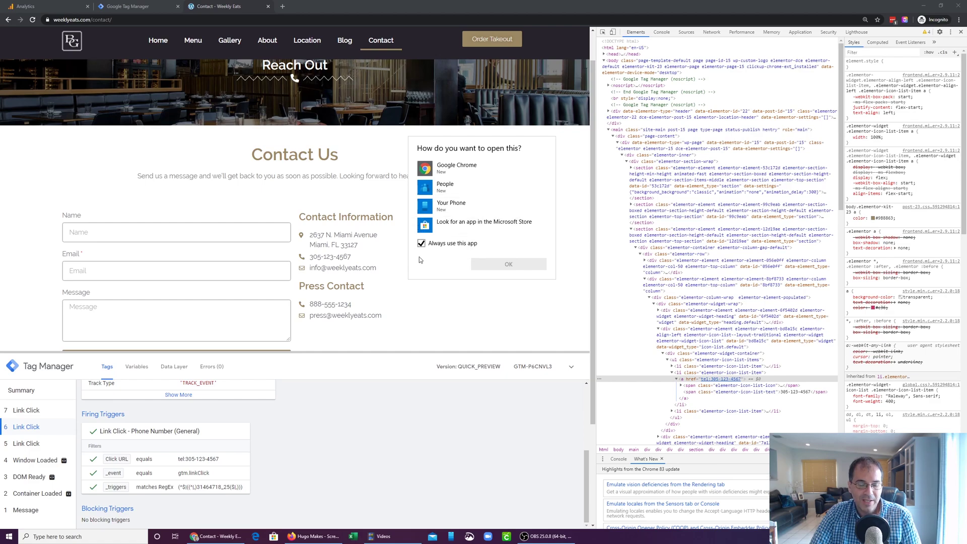
click(365, 207)
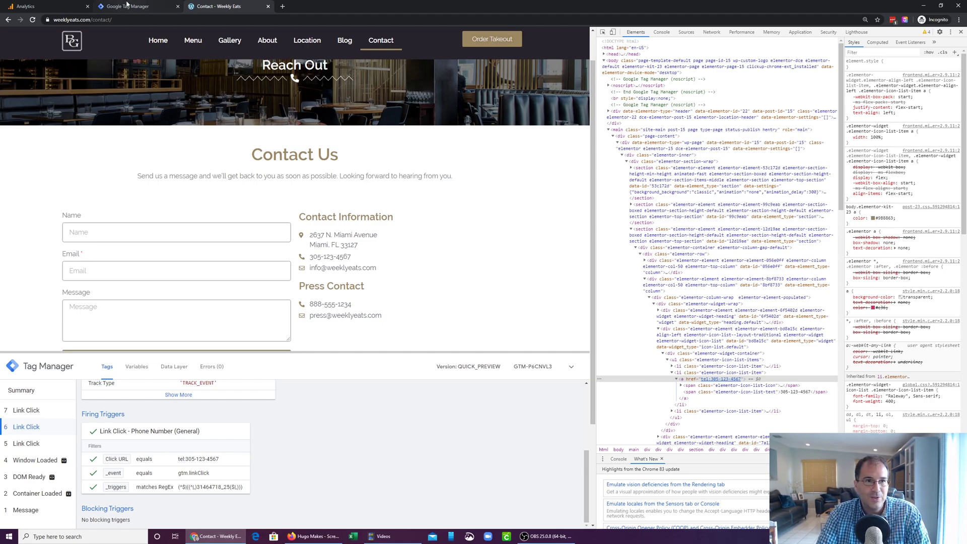
Step: In Tag Manager, create a user-defined variable named "Custom - Screen Size" with the Custom JavaScript type
click(129, 7)
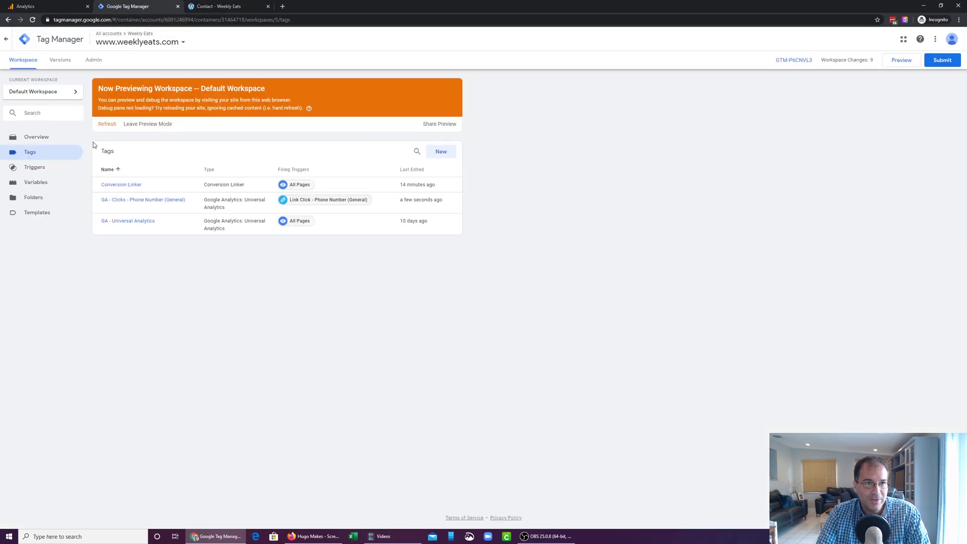
click(41, 184)
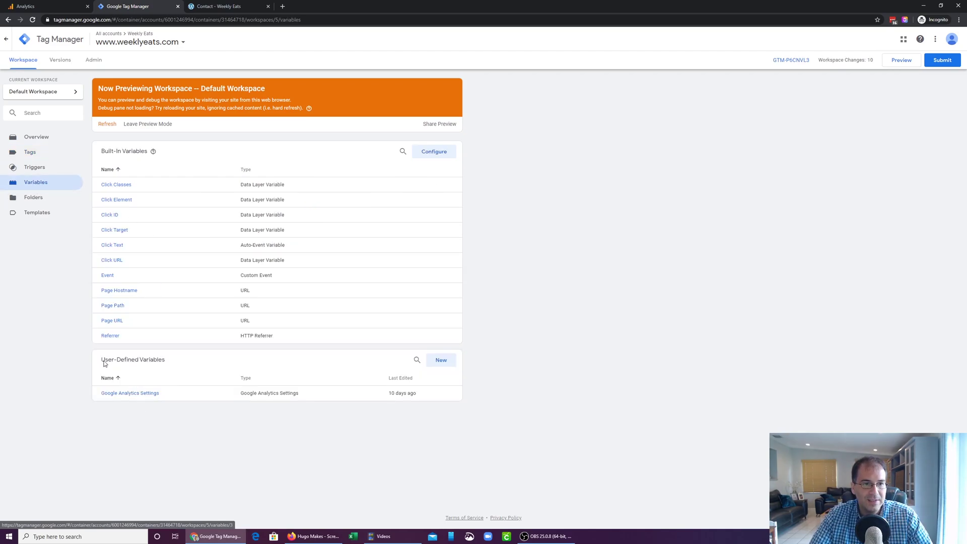
click(438, 360)
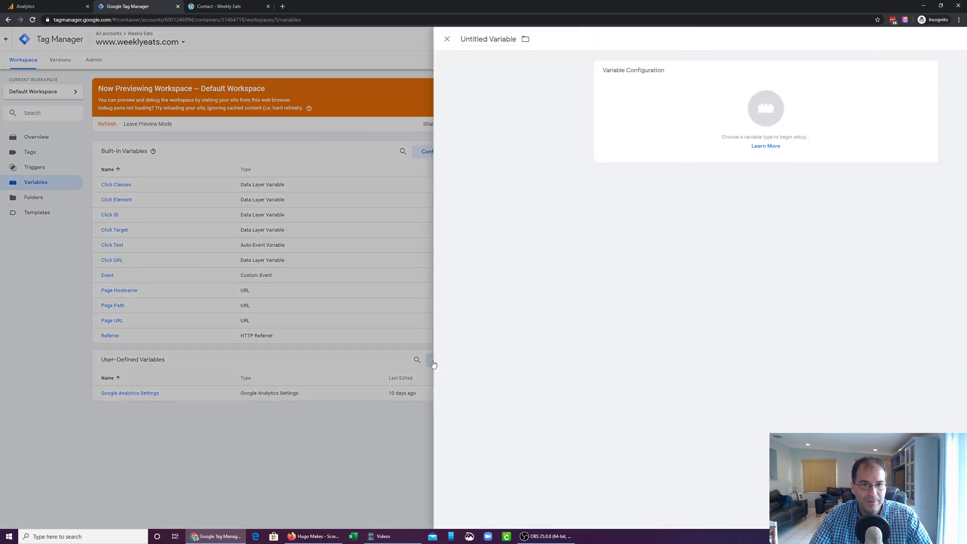
click(341, 41)
key(BackSpace)
text(Custom )
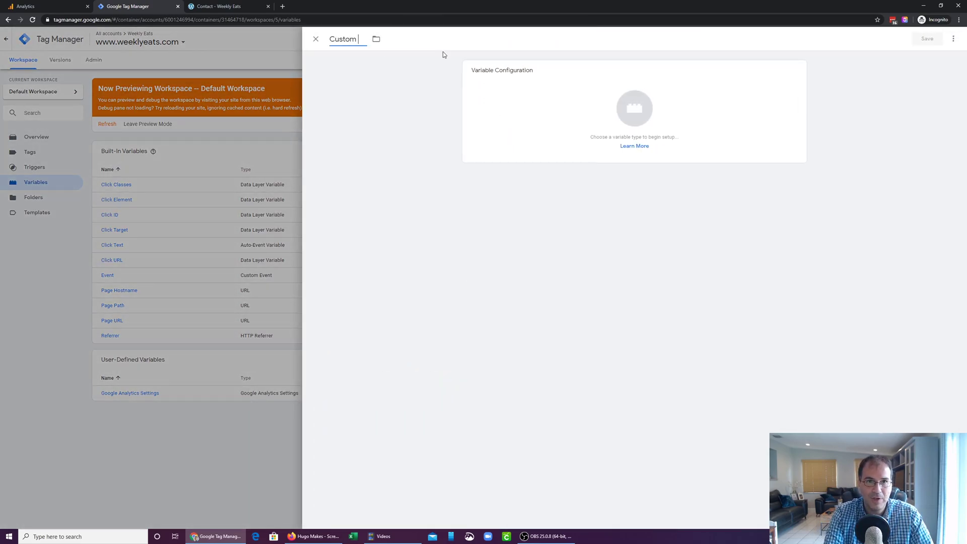
text(- Screen Size)
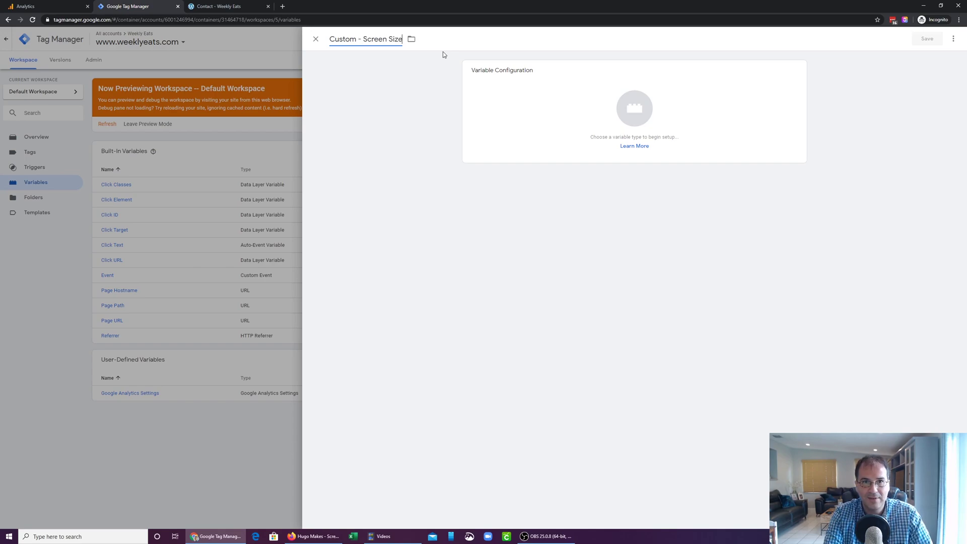
click(612, 86)
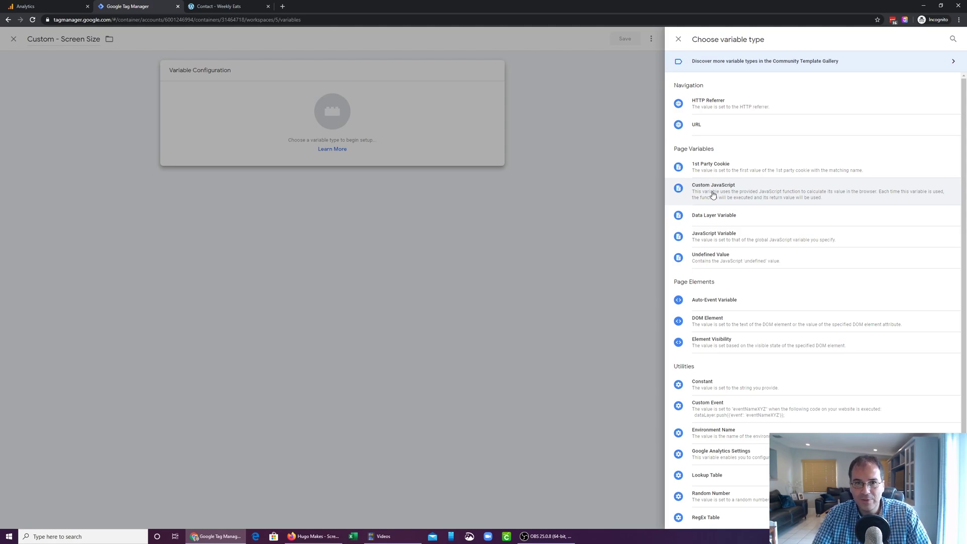
click(712, 194)
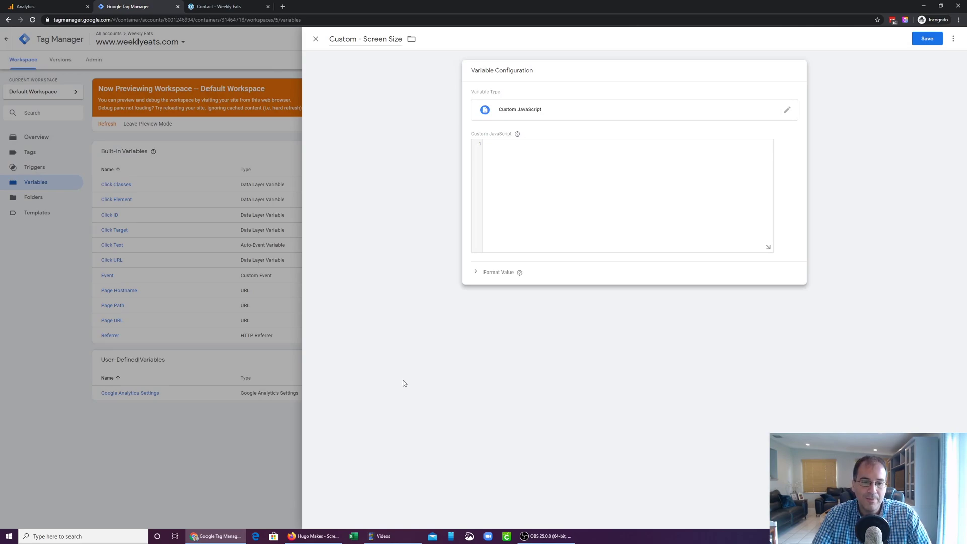
Step: Copy the whole screenType function from the JSFiddle page in Firefox and paste it into the variable's Custom JavaScript code
mouse_move(322, 535)
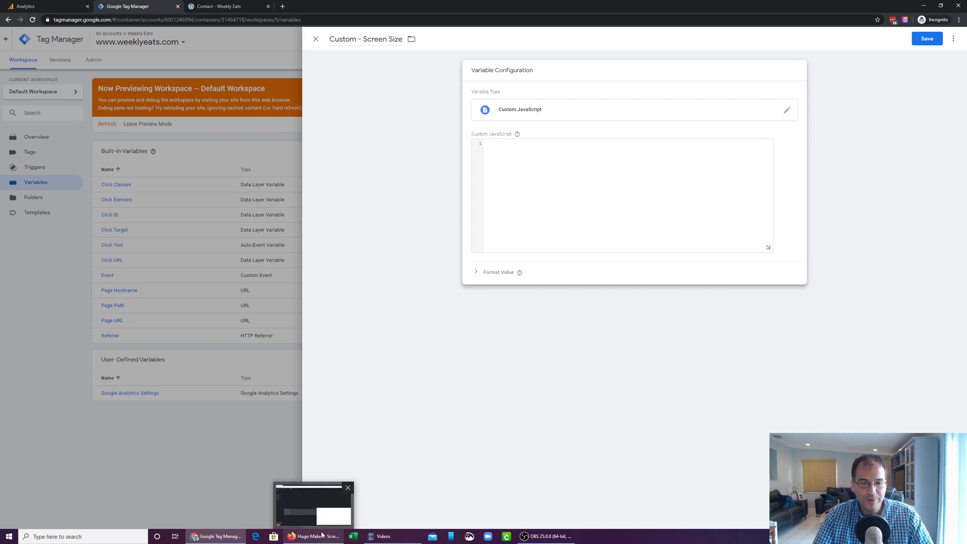
click(319, 539)
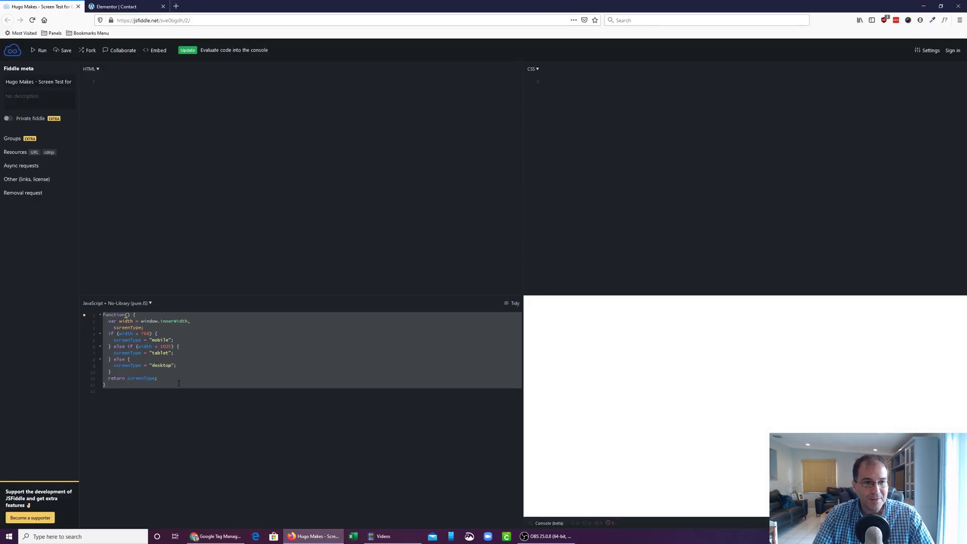
drag(128, 383, 103, 314)
key(ctrl+c)
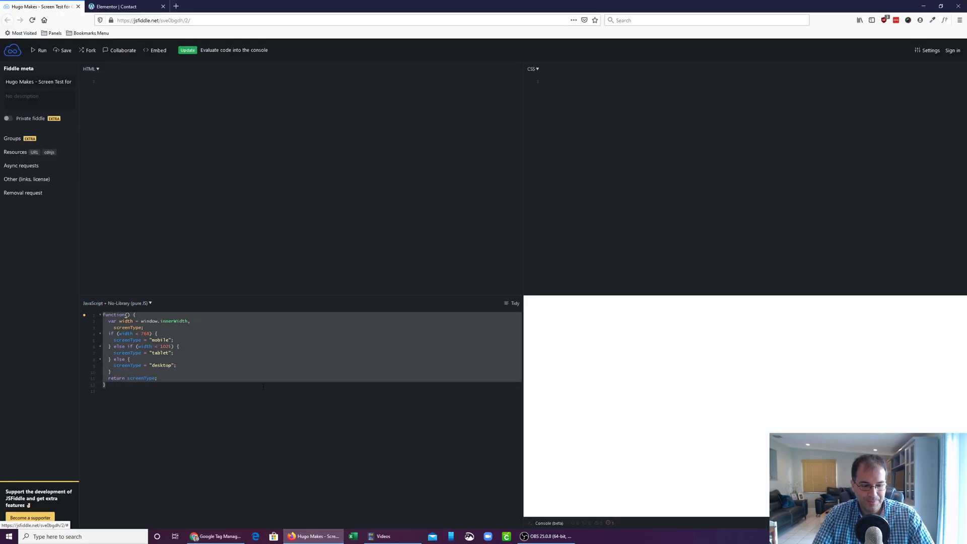
click(217, 536)
click(585, 179)
key(ctrl+v)
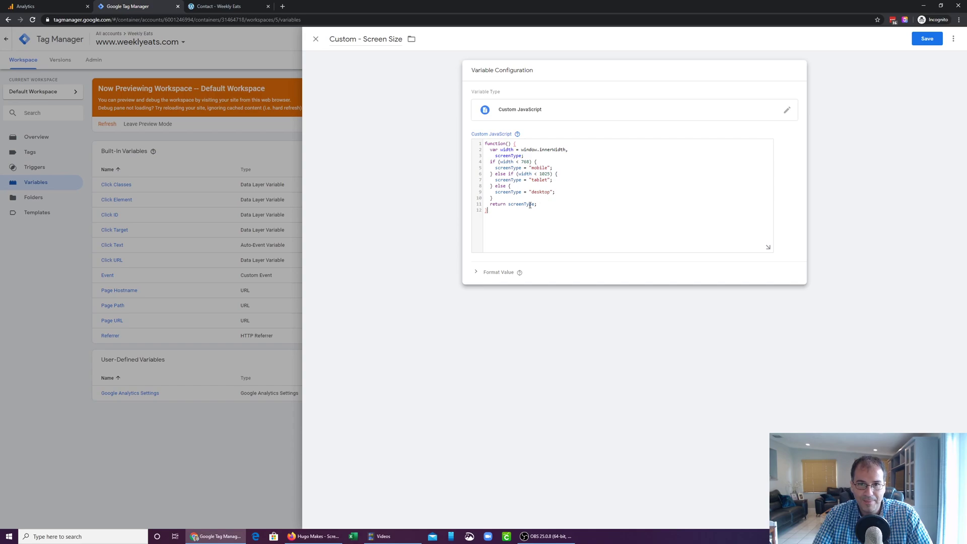
Step: Check the 768 mobile and 1025 tablet width limits in the script and save the variable
double_click(525, 162)
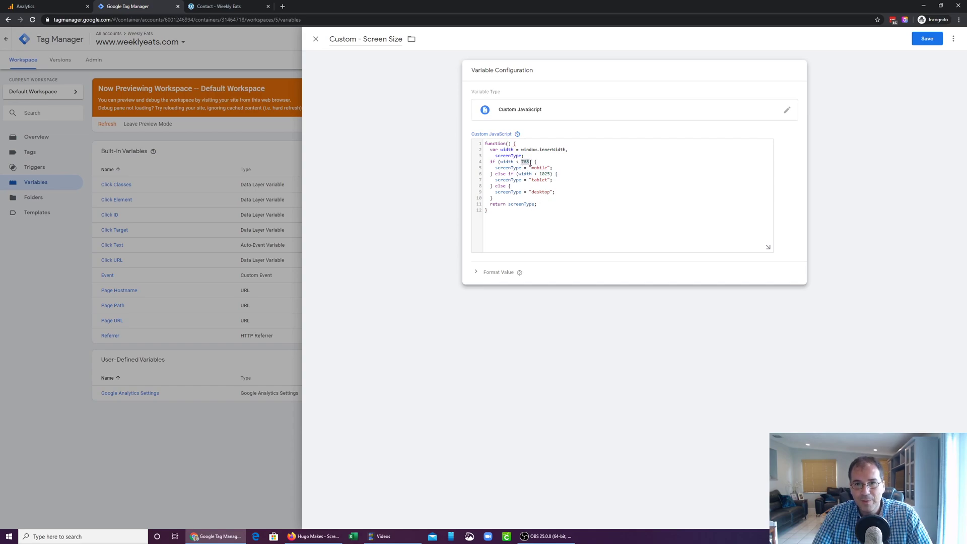
click(542, 176)
click(551, 176)
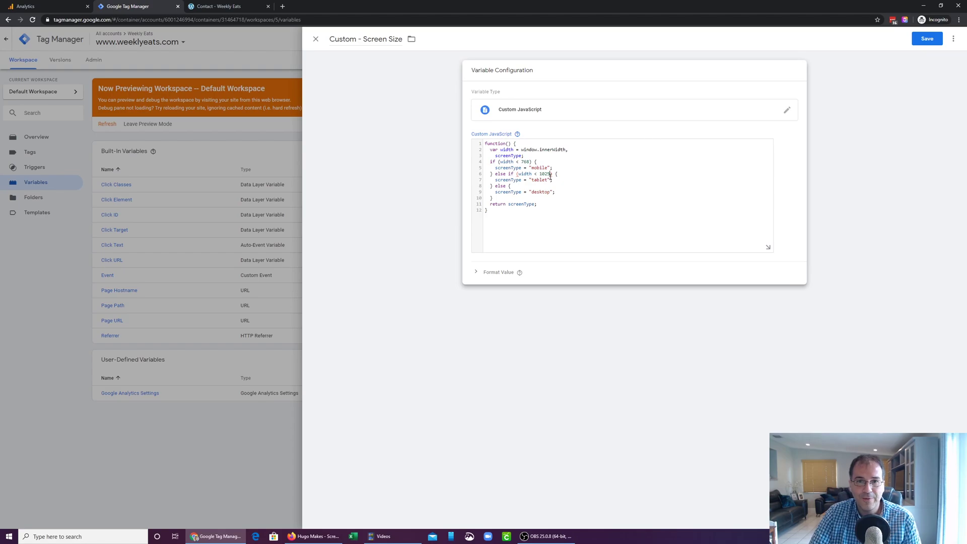
double_click(524, 162)
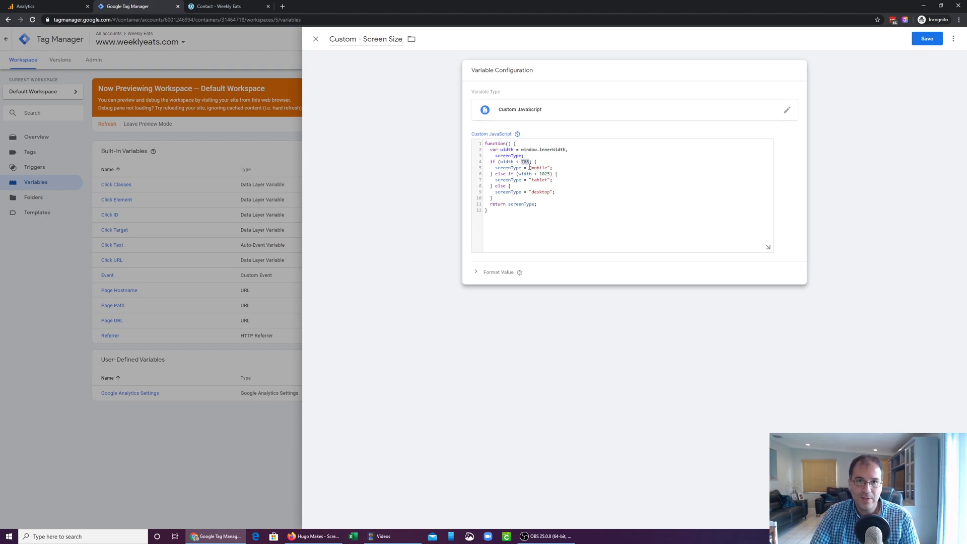
click(916, 43)
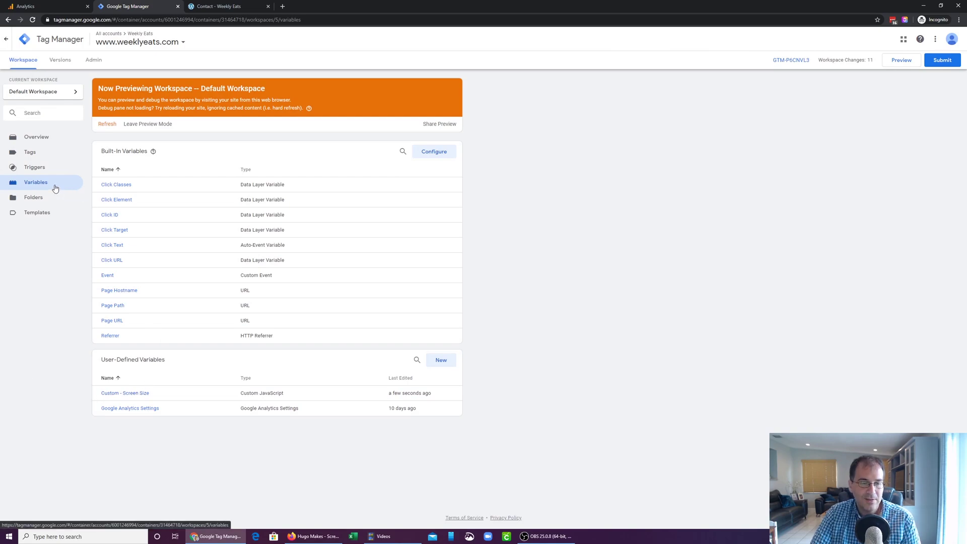
Step: Edit the Link Click - Phone Number (General) trigger and add a second firing condition based on Custom - Screen Size
click(34, 173)
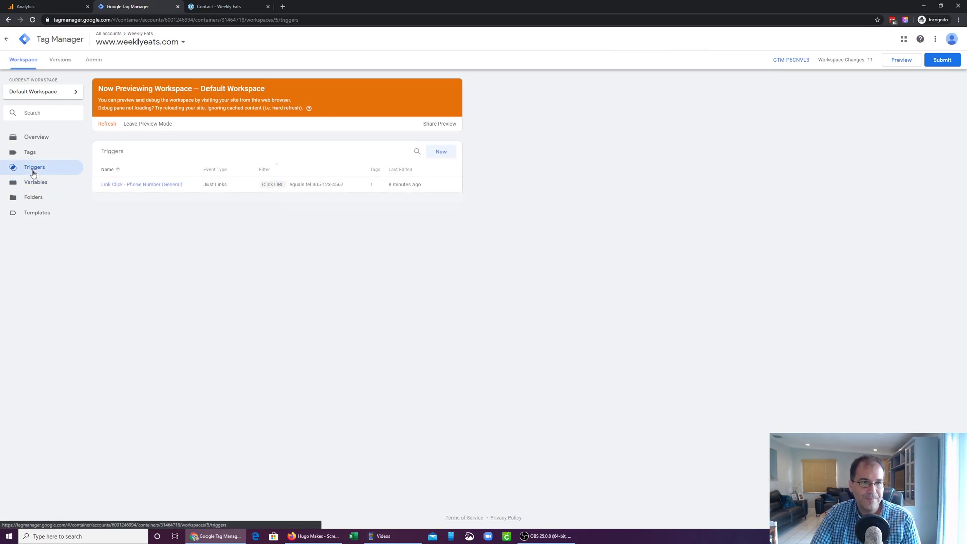
click(132, 185)
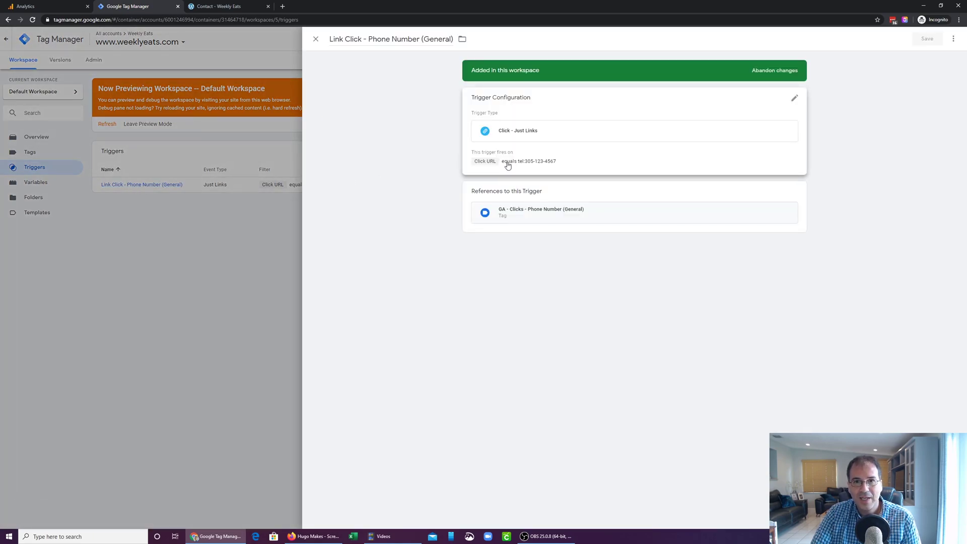
click(540, 161)
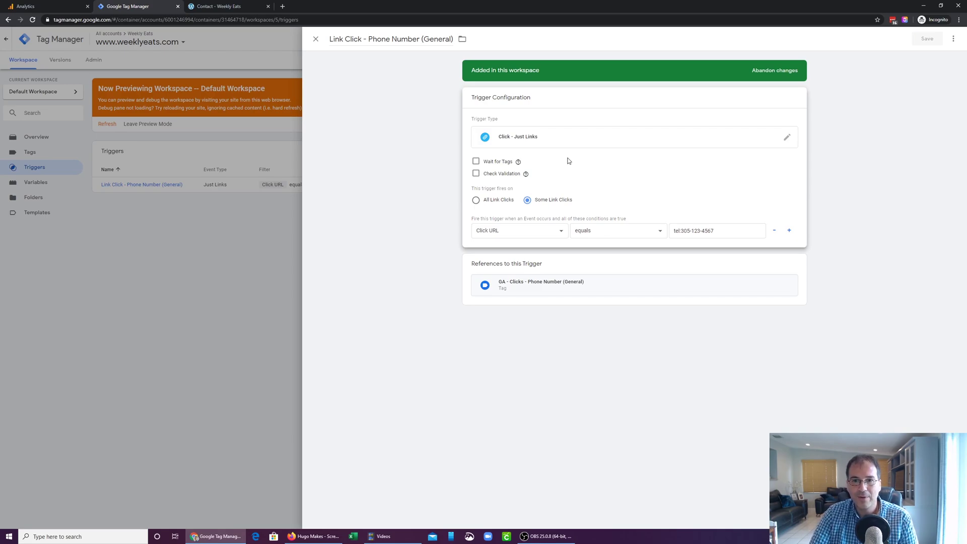
click(790, 230)
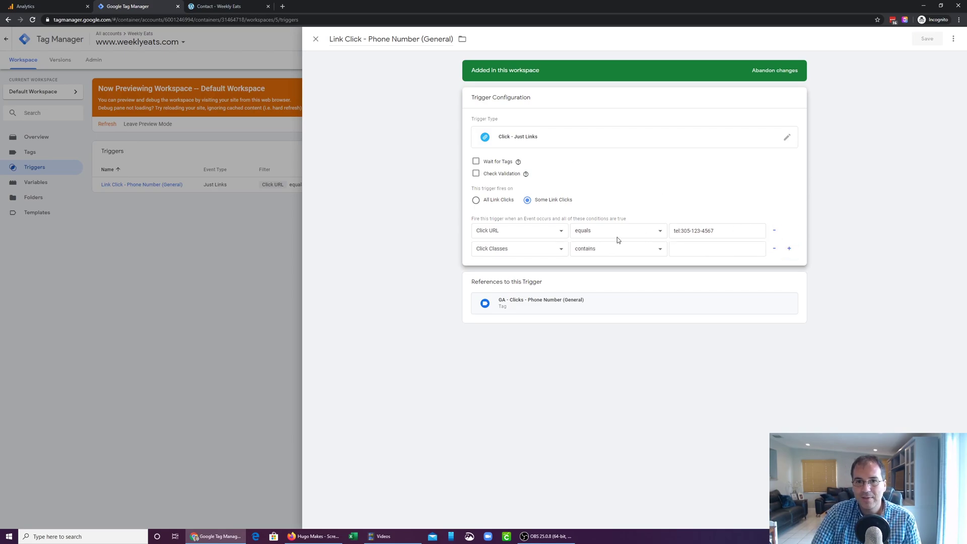
click(515, 251)
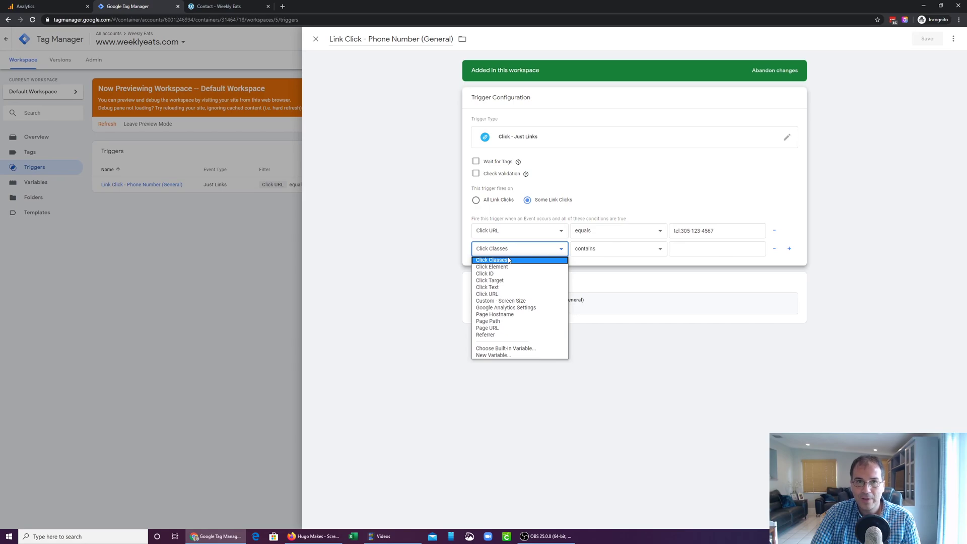
click(500, 302)
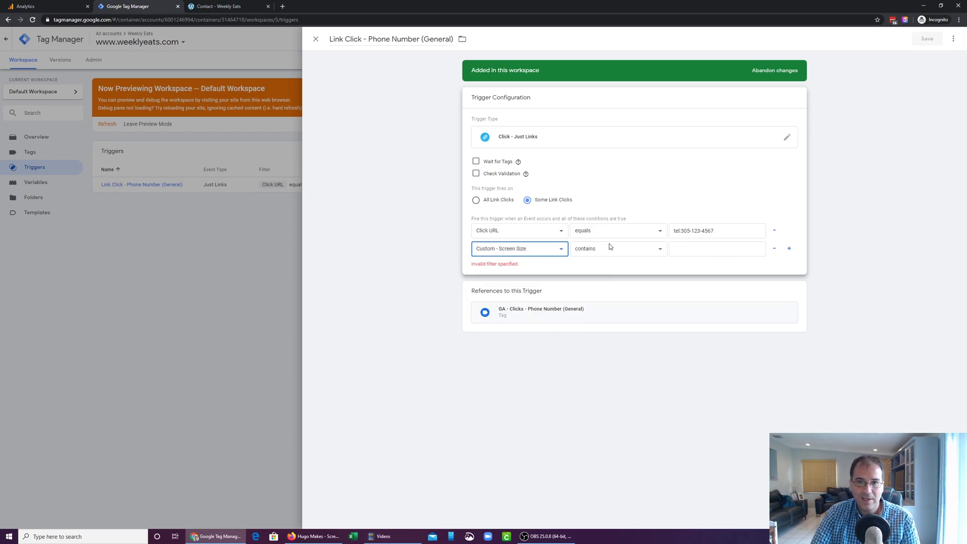
Step: Set the Custom - Screen Size condition to equals "mobile" and save the trigger
click(612, 247)
click(596, 260)
click(696, 251)
text(mobile)
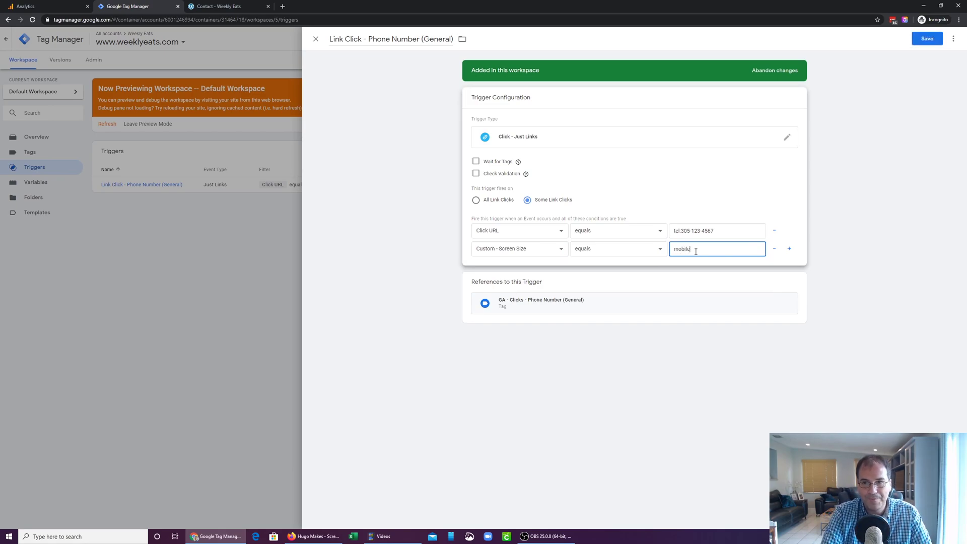
drag(709, 245, 644, 255)
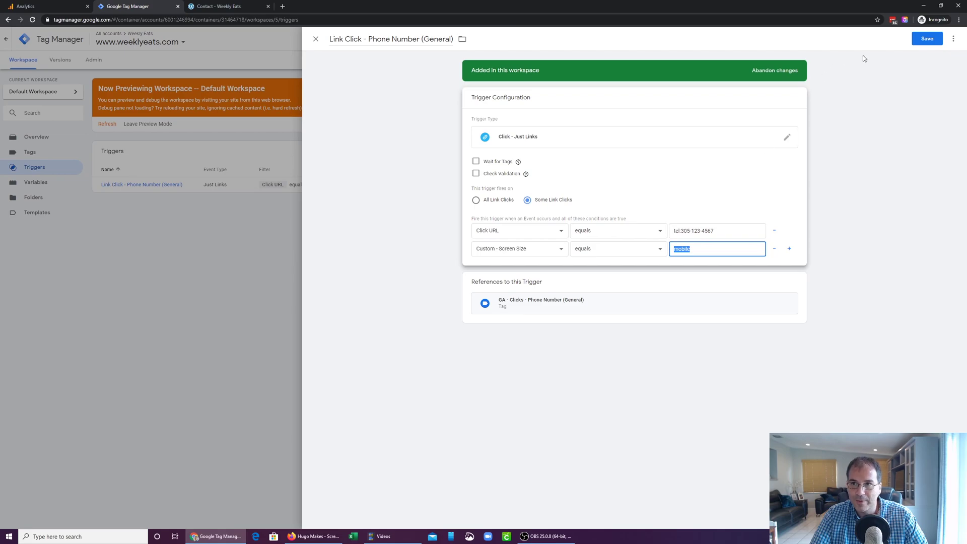
click(931, 40)
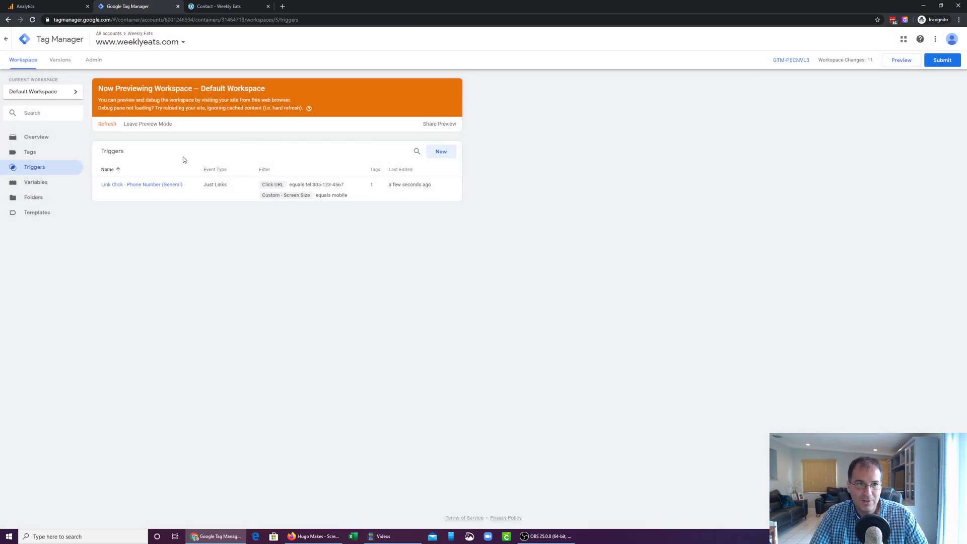
Step: Reopen the Custom - Screen Size variable to review which screen types its script can return, and close it
click(33, 183)
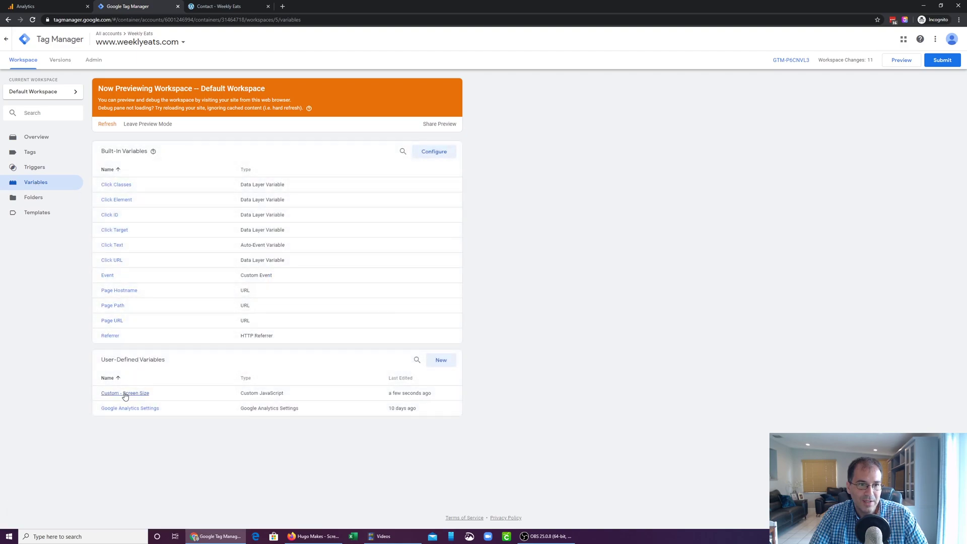
click(125, 394)
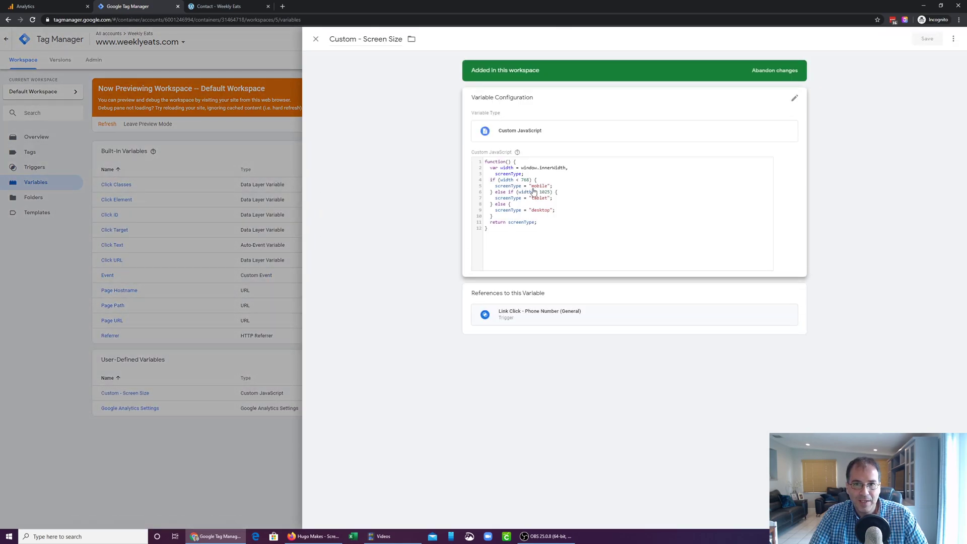
click(532, 195)
drag(532, 195, 550, 220)
click(315, 39)
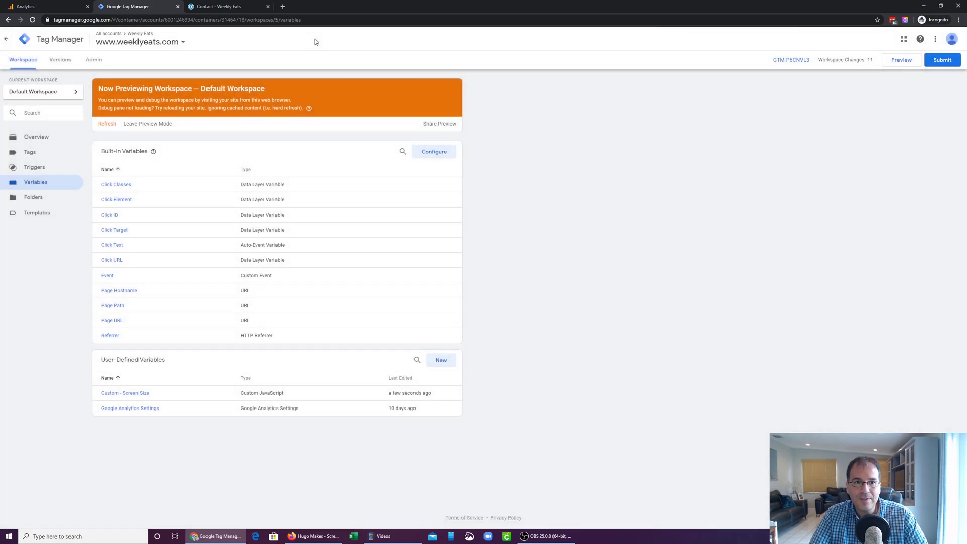
Step: Refresh the workspace preview and reload the Weekly Eats Contact page
click(106, 128)
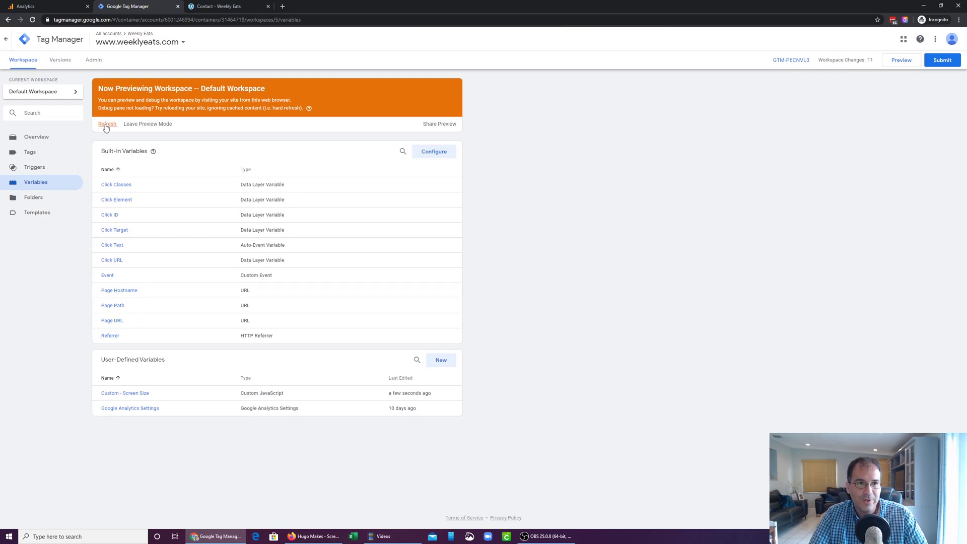
click(217, 6)
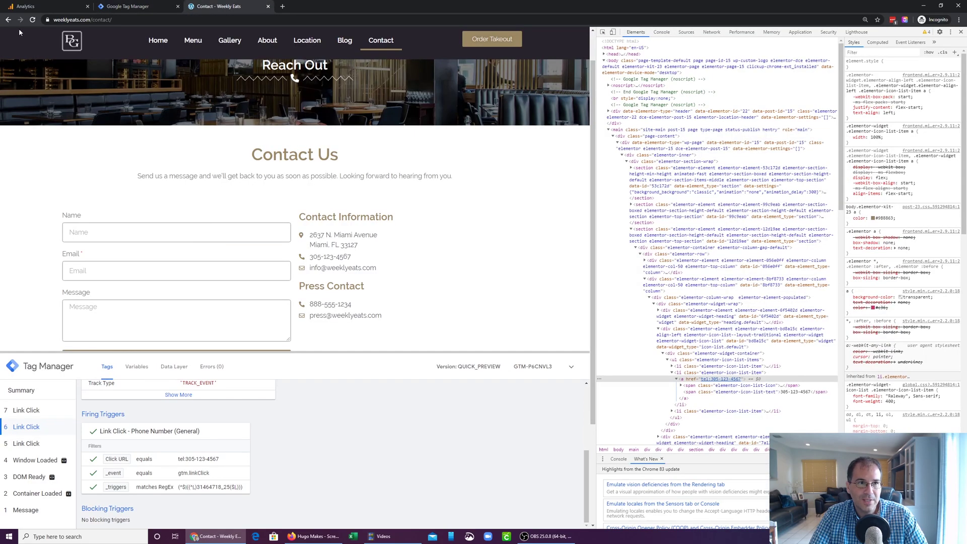
click(32, 20)
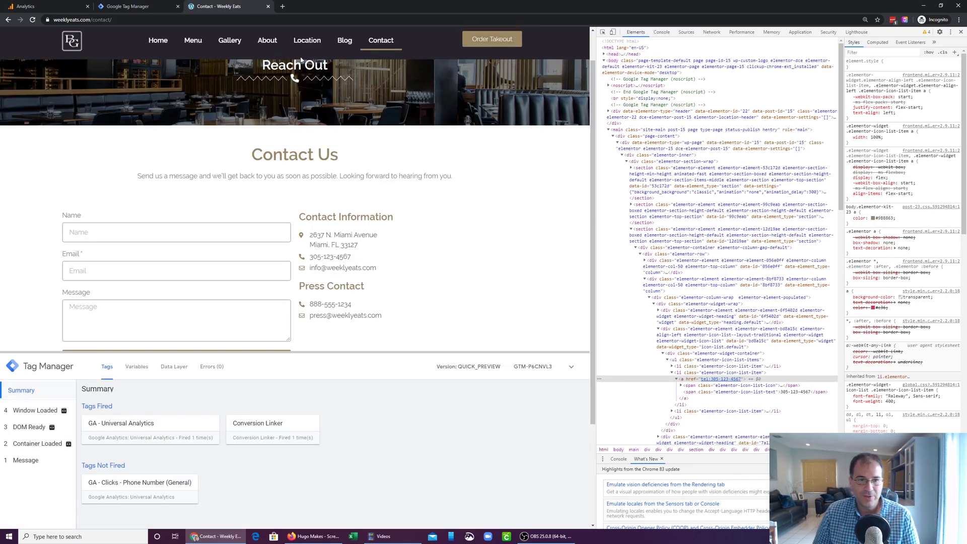
Step: Test the general phone link at desktop width and examine the GA - Clicks - Phone Number (General) tag's trigger filters for that Link Click
click(322, 258)
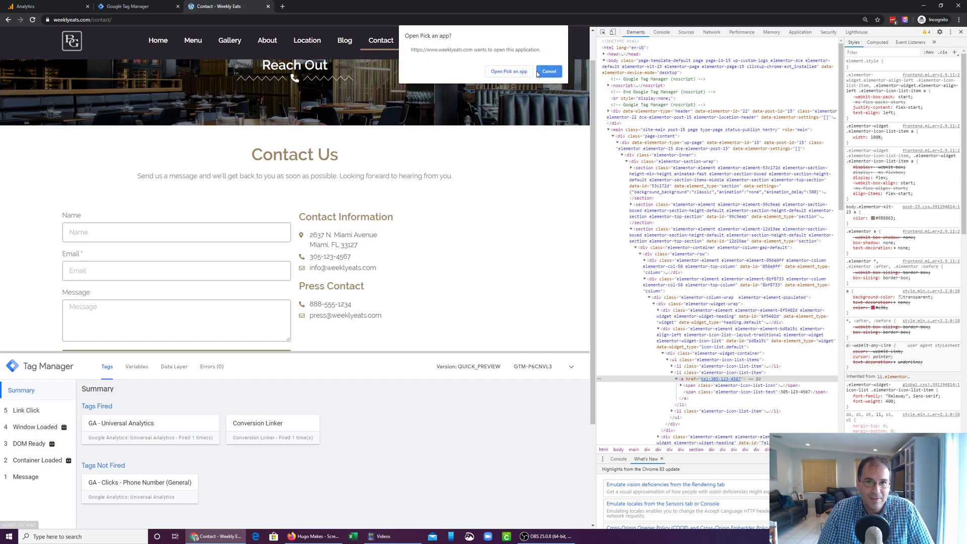
click(292, 262)
click(25, 412)
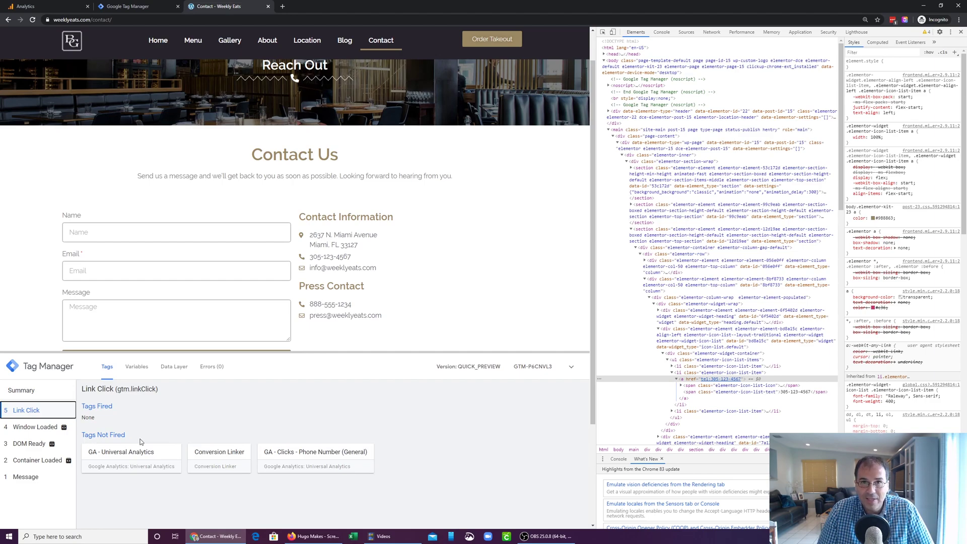
click(278, 456)
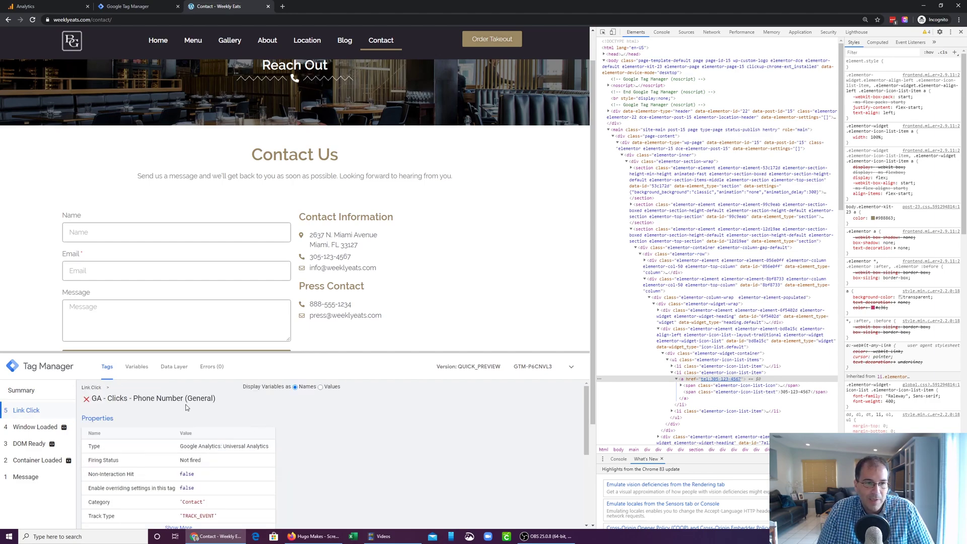
scroll(186, 407, down, 2)
scroll(186, 407, down, 2)
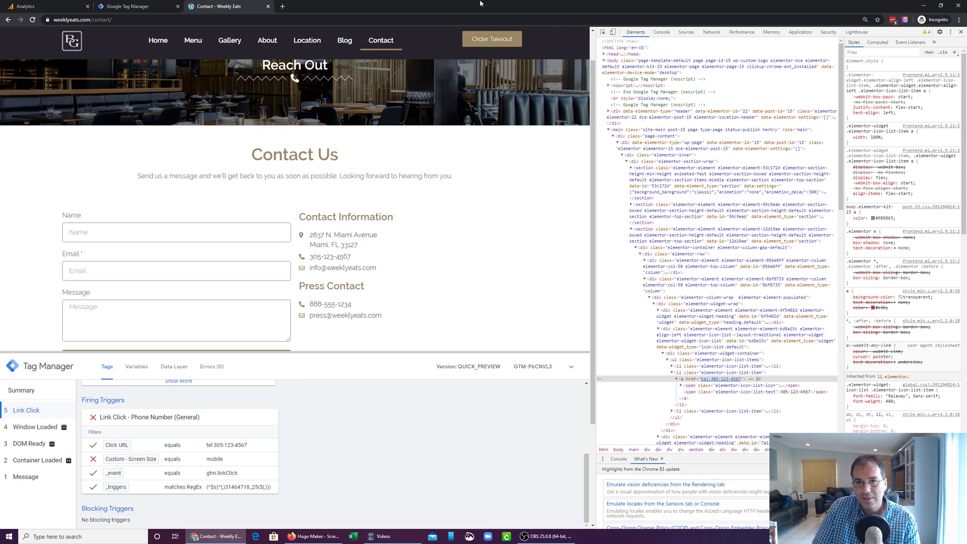
Step: Emulate an iPhone 6/7/8 Plus in the developer tools and reload the Contact page at that mobile size
click(613, 34)
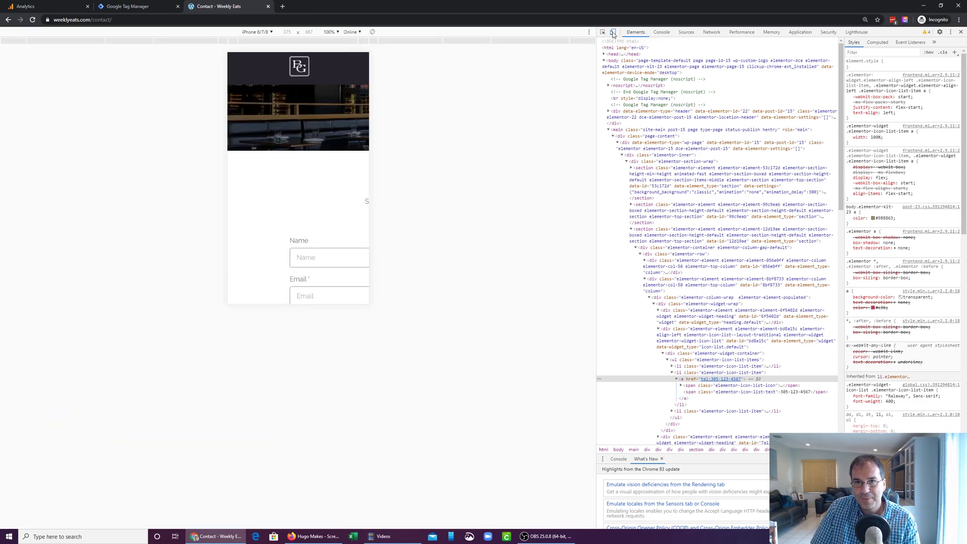
click(270, 33)
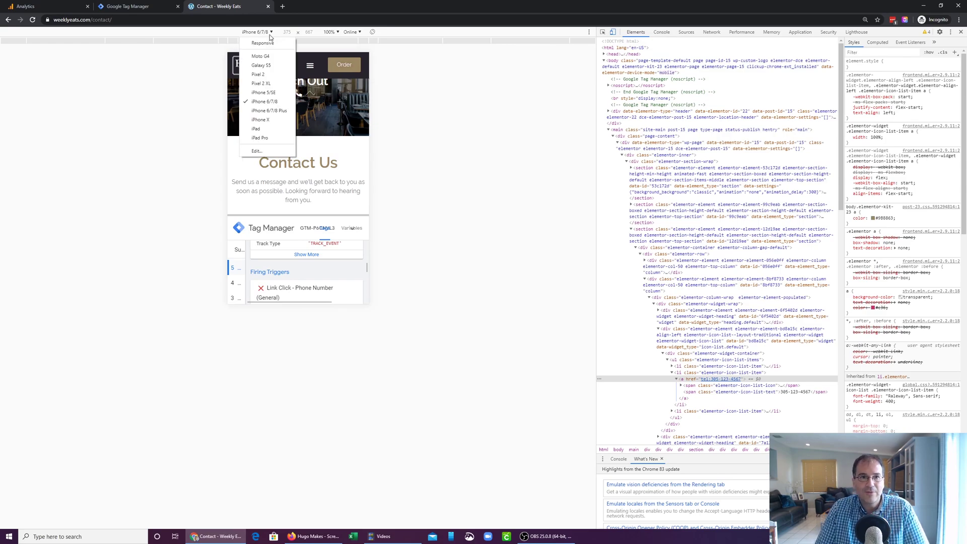
click(268, 111)
drag(327, 232, 313, 276)
scroll(310, 203, down, 7)
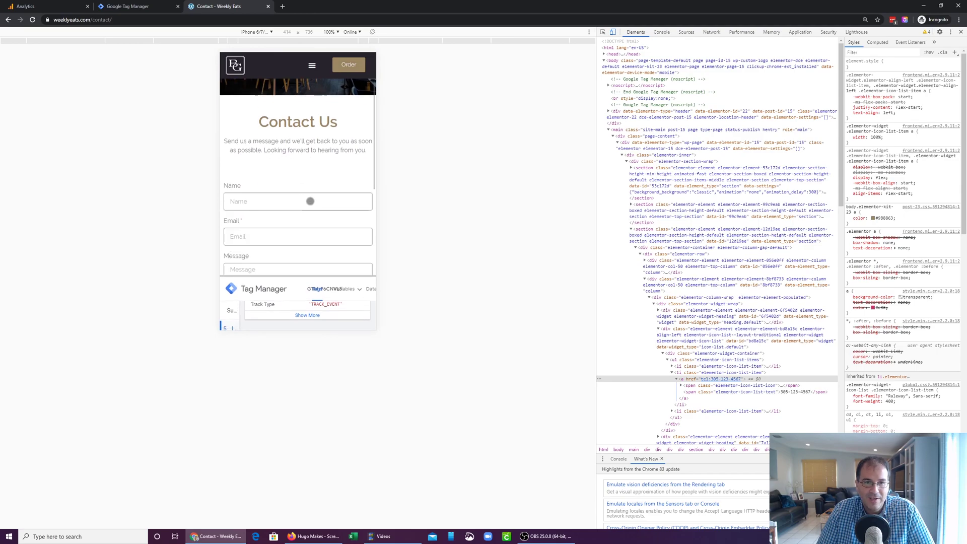
key(F5)
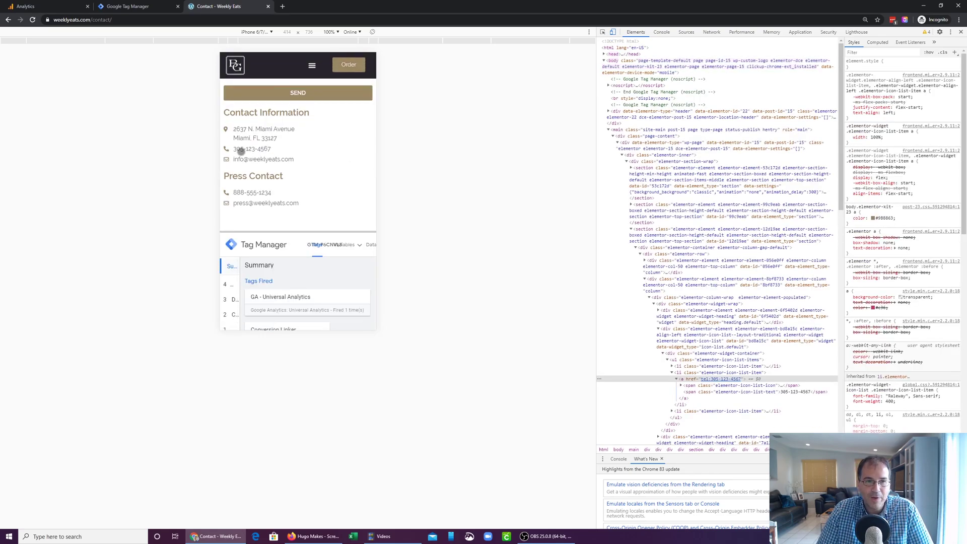
Step: Test the general phone link at mobile size, restore the desktop view, and examine the GA - Clicks - Phone Number (General) tag's firing triggers
click(243, 151)
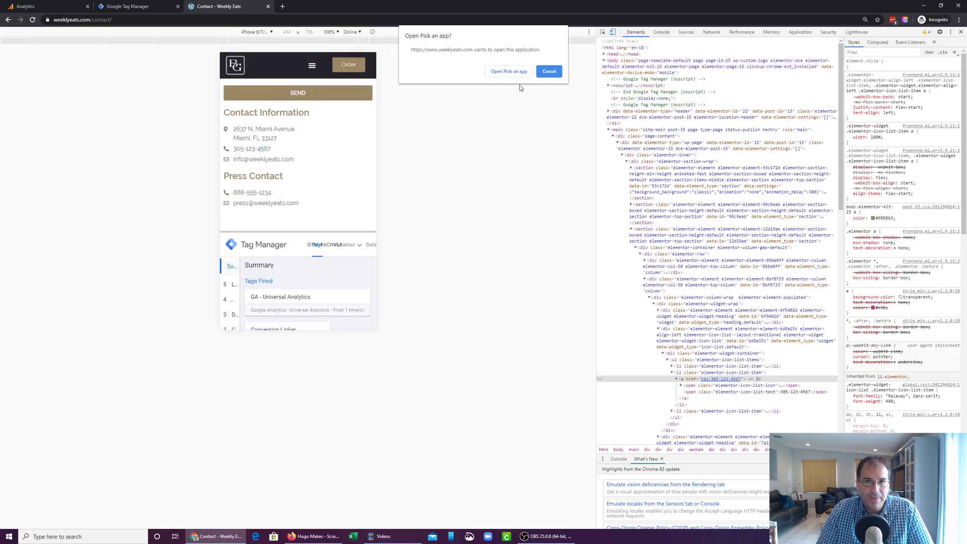
click(548, 71)
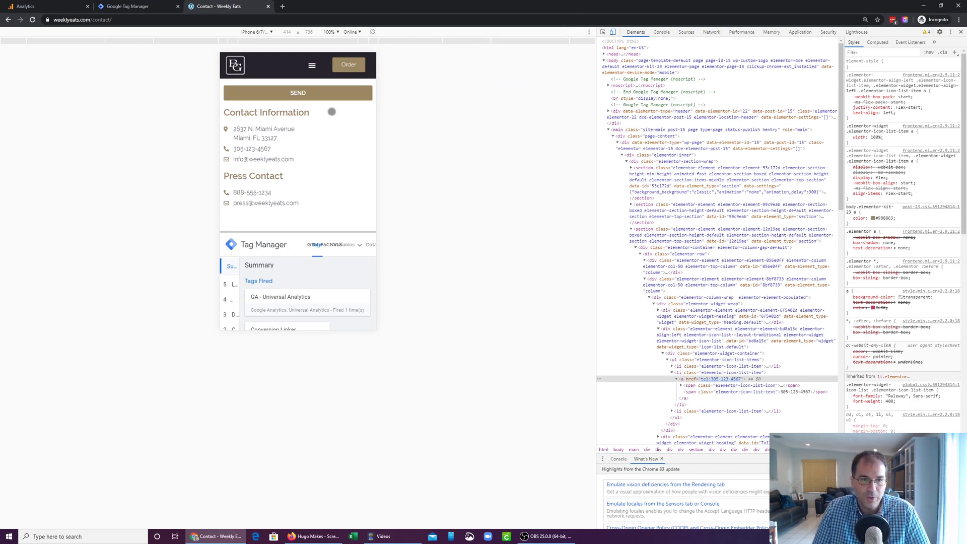
click(613, 32)
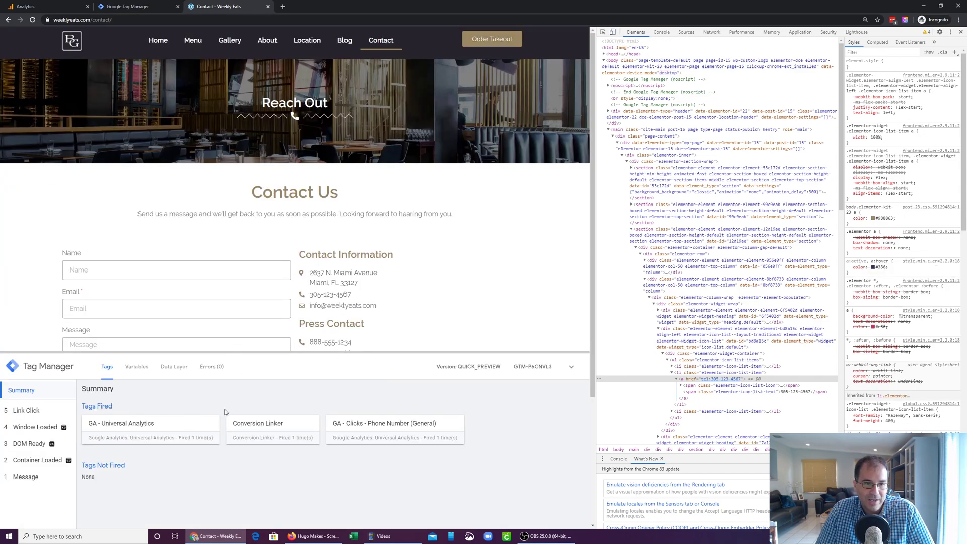
click(377, 426)
scroll(267, 427, down, 3)
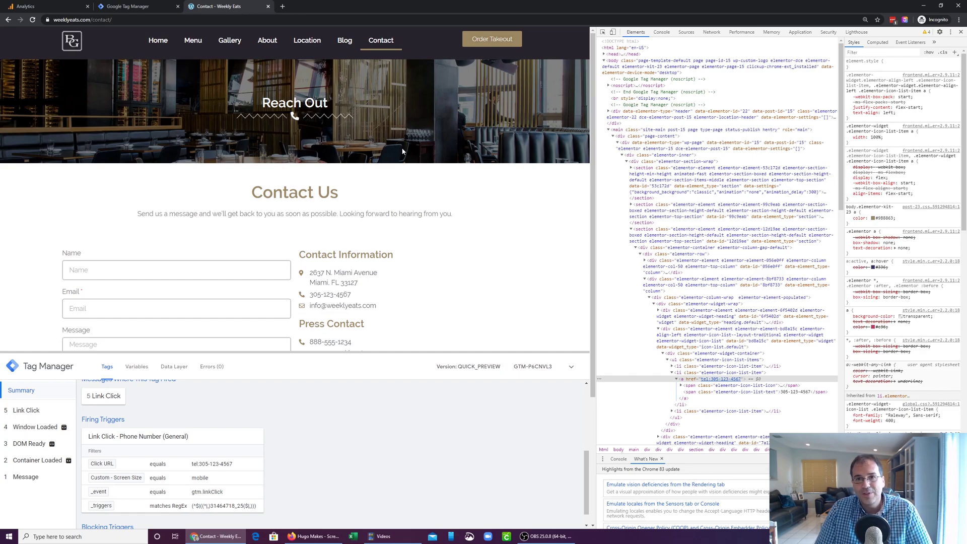
Step: Submit the Default Workspace changes in Tag Manager and publish them to the Live environment without a version name or description
click(50, 8)
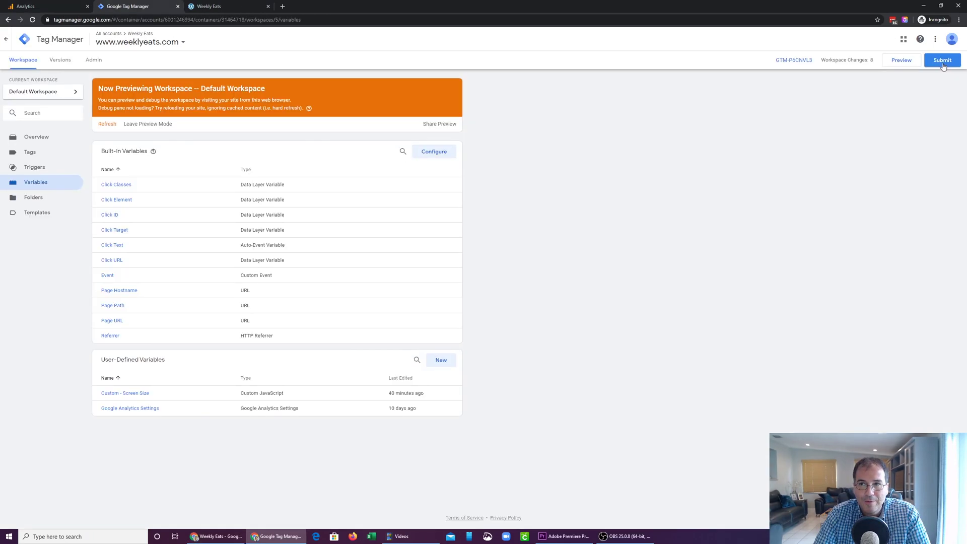
click(943, 61)
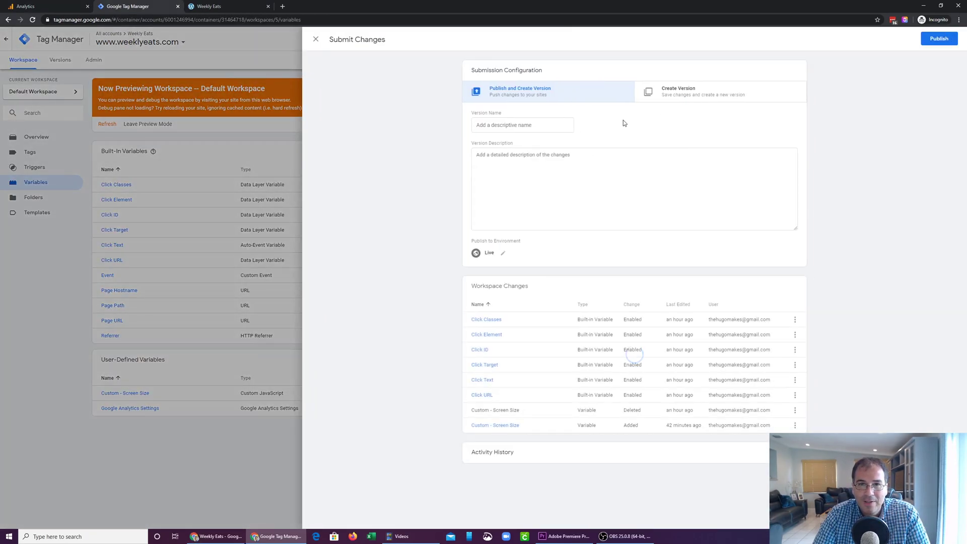
click(926, 44)
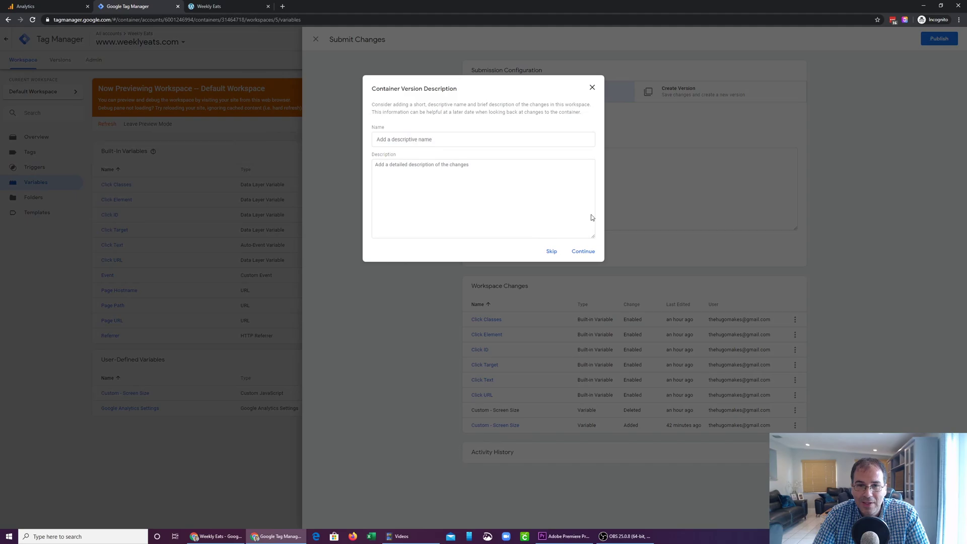
click(583, 252)
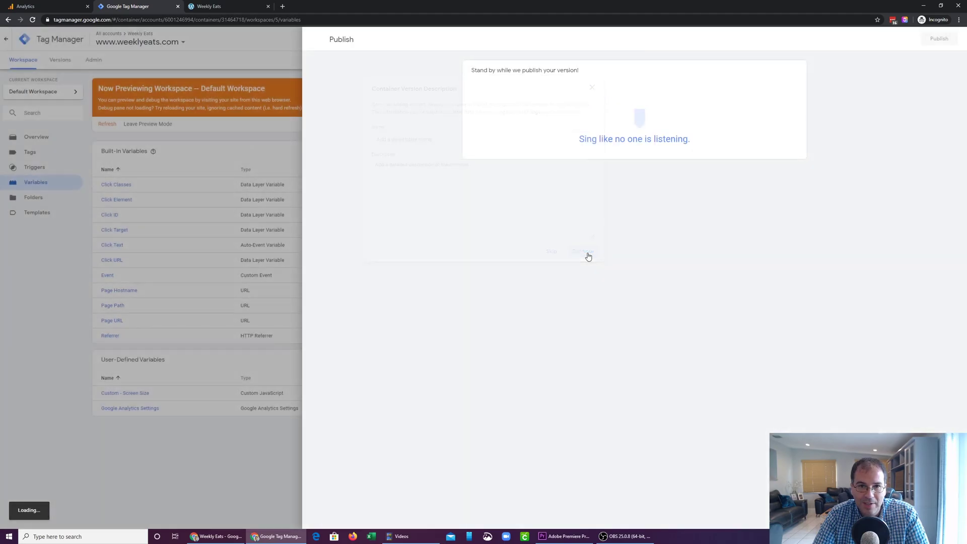